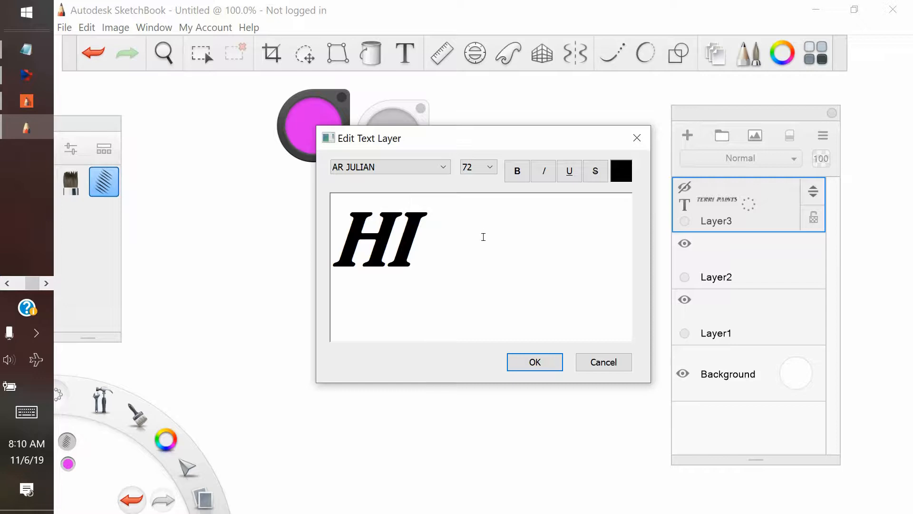
Pick purple as the text colour and create the 72-point AR JULIAN text layer reading "HI".
{"action": "left_click", "coordinate": [621, 175]}
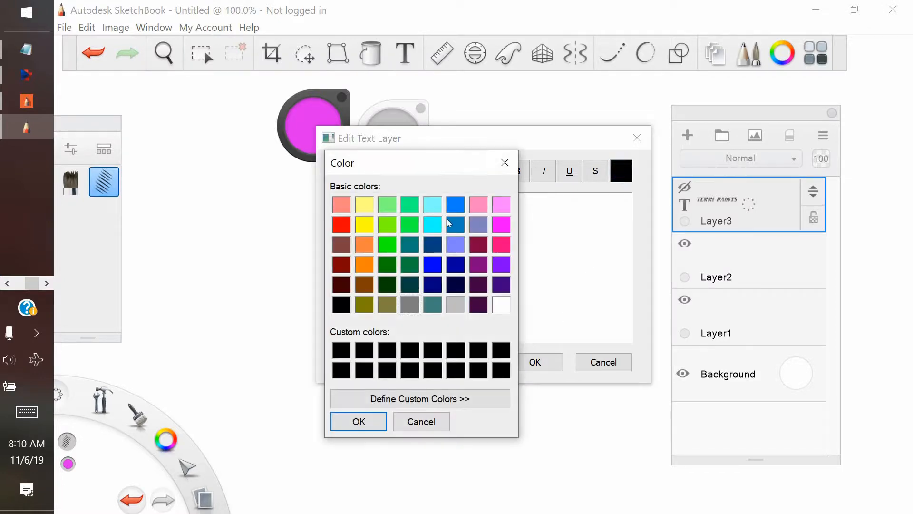
{"action": "left_click", "coordinate": [501, 264]}
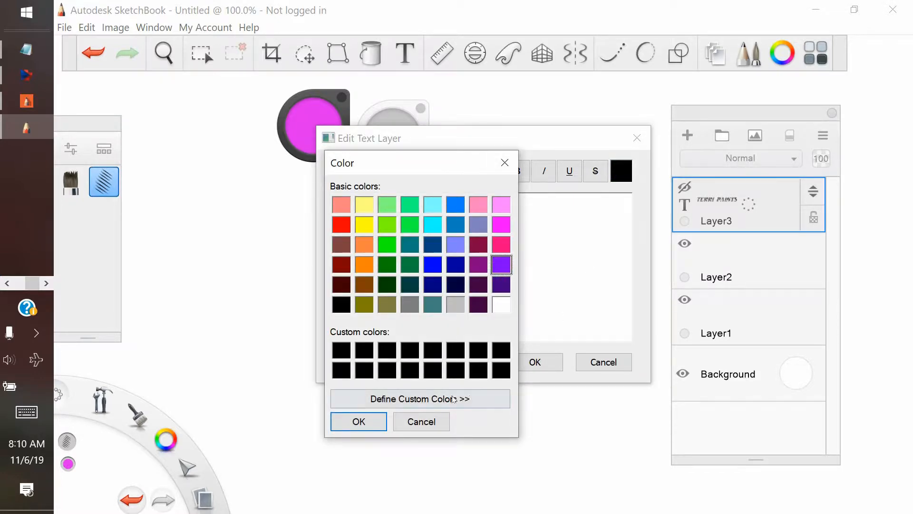
{"action": "left_click", "coordinate": [359, 419]}
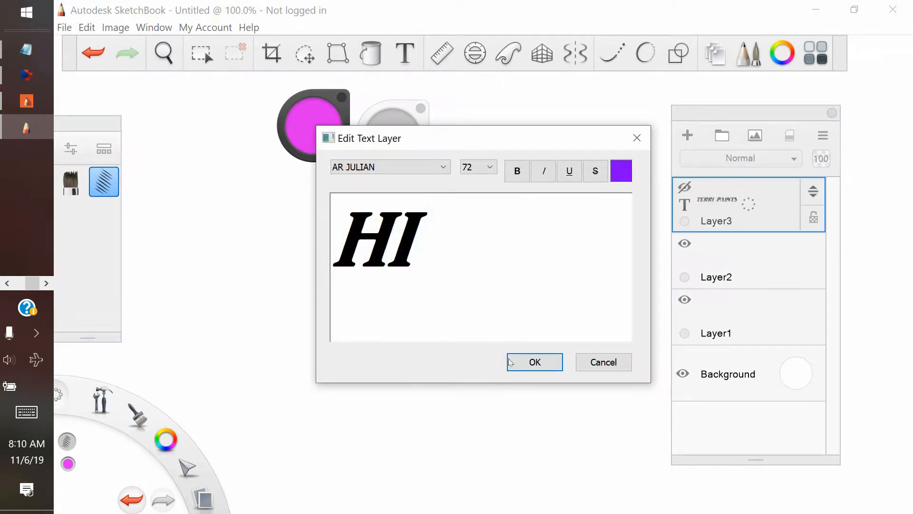
{"action": "left_click_drag", "start_coordinate": [437, 236], "coordinate": [320, 237]}
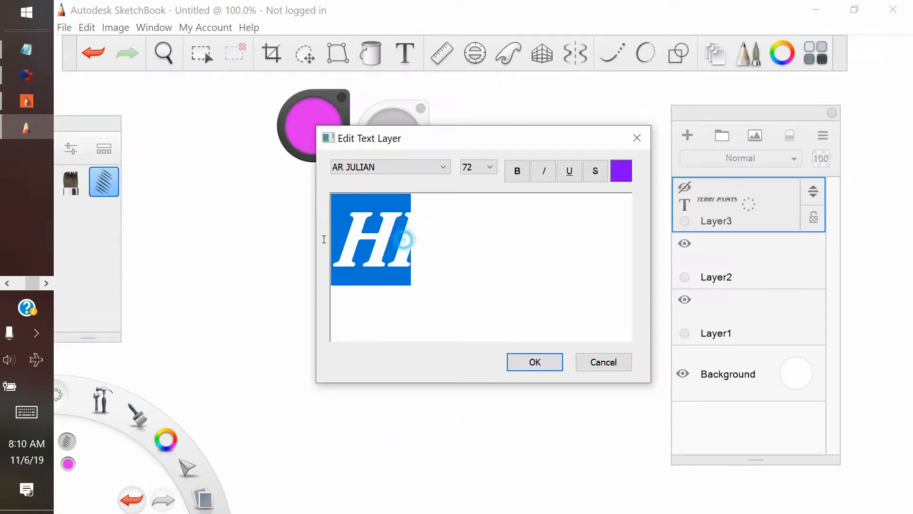
{"action": "type", "text": "HI"}
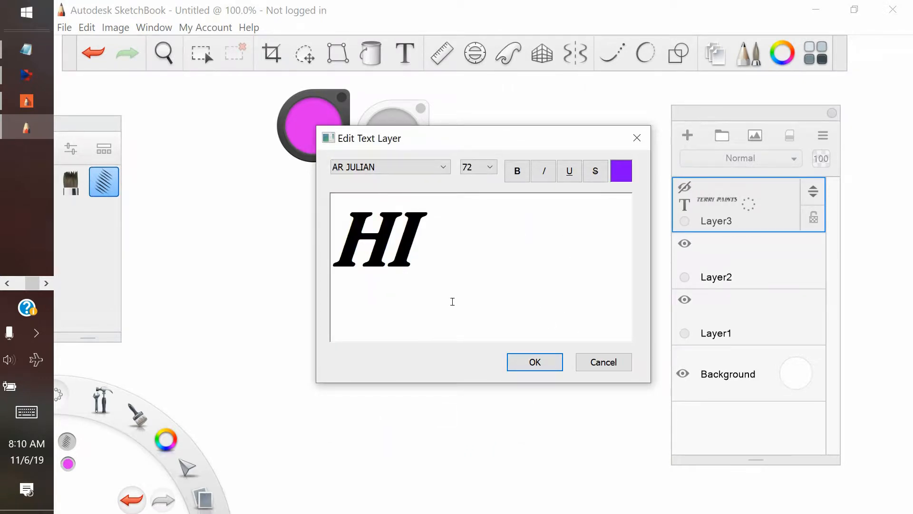
{"action": "left_click", "coordinate": [535, 362]}
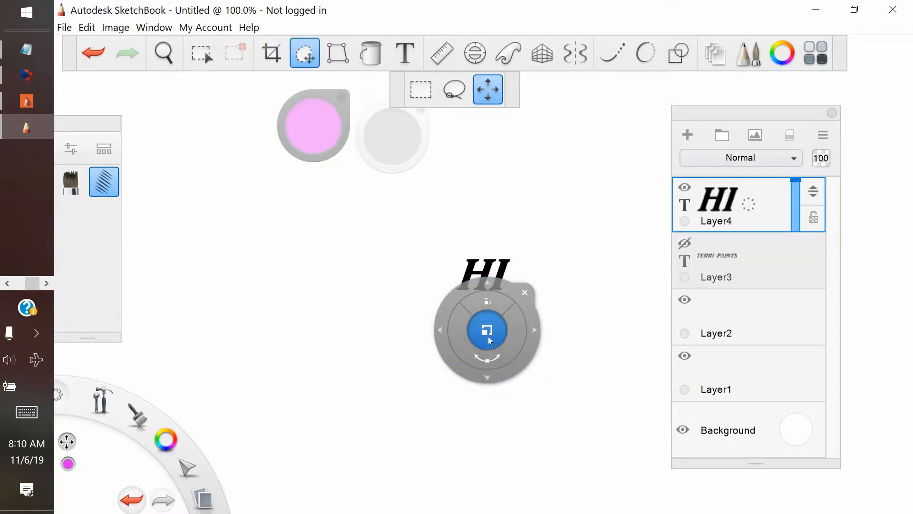
Undo a trial enlargement of the black HI text and hide its layer.
{"action": "left_click_drag", "start_coordinate": [487, 335], "coordinate": [624, 318]}
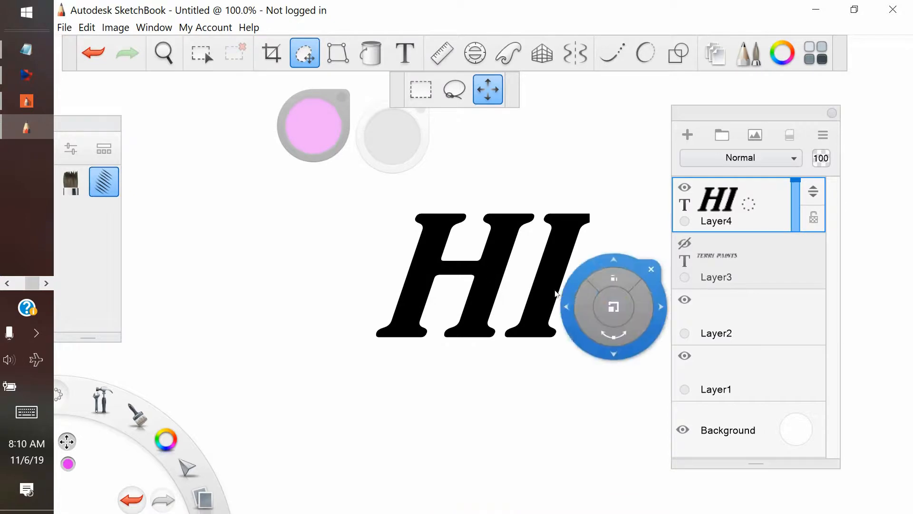
{"action": "left_click", "coordinate": [93, 52]}
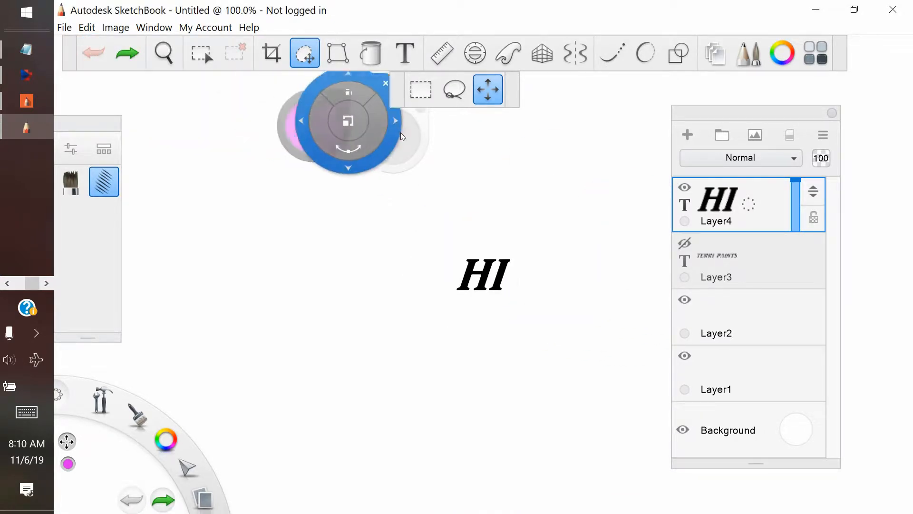
{"action": "left_click", "coordinate": [774, 215]}
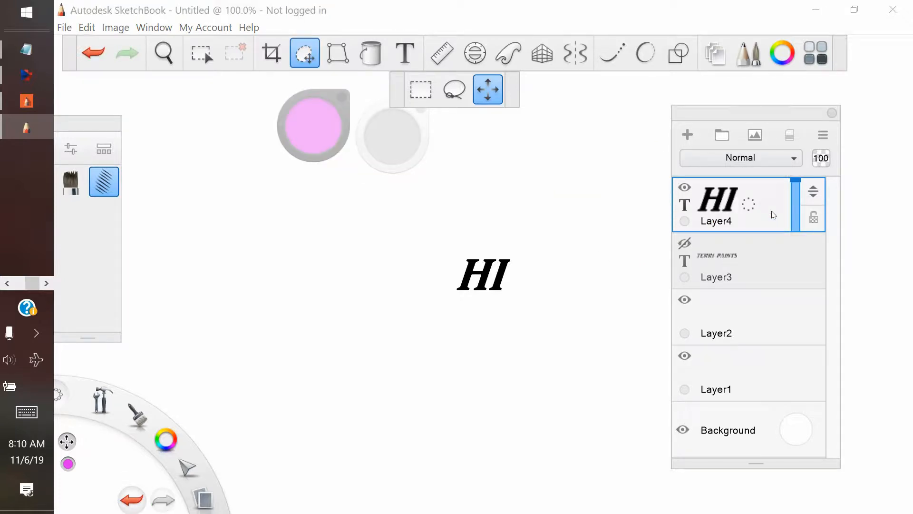
{"action": "left_click_drag", "start_coordinate": [766, 206], "coordinate": [724, 212]}
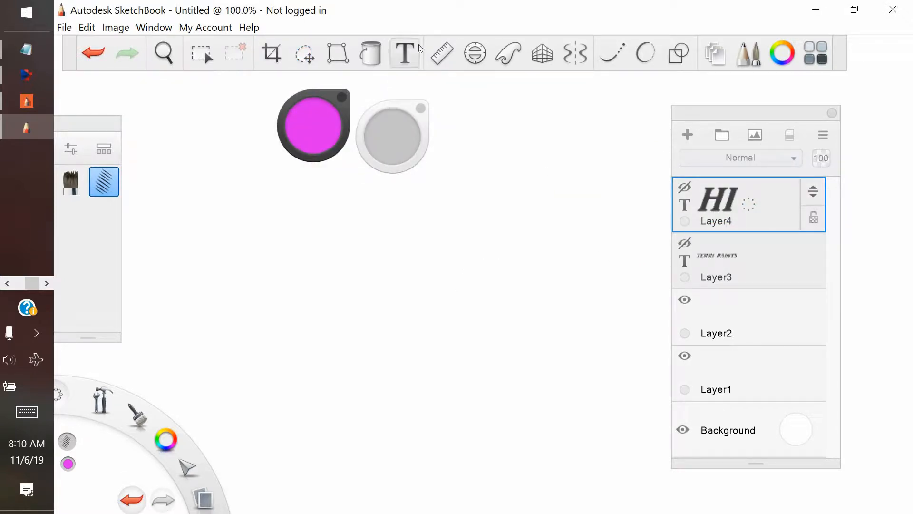
Start a new text layer in magenta with the text "HI".
{"action": "left_click", "coordinate": [405, 53]}
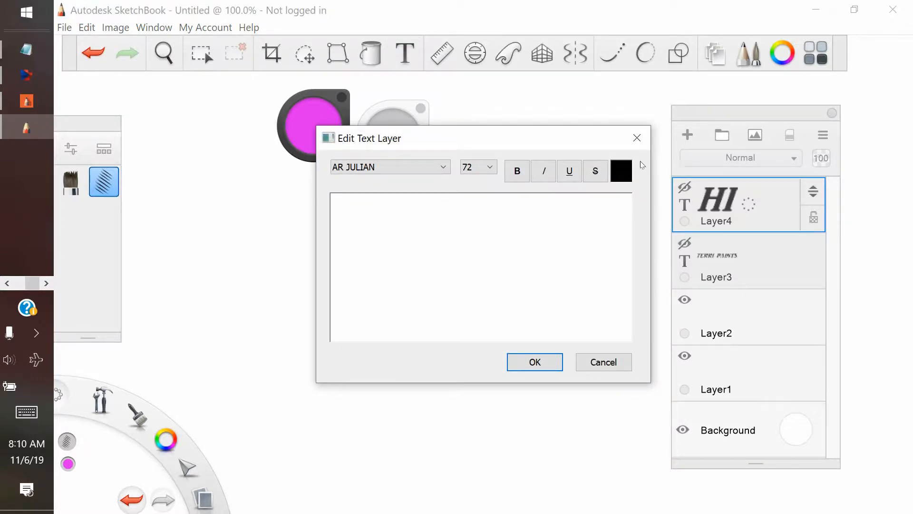
{"action": "left_click", "coordinate": [619, 180]}
{"action": "left_click", "coordinate": [503, 225]}
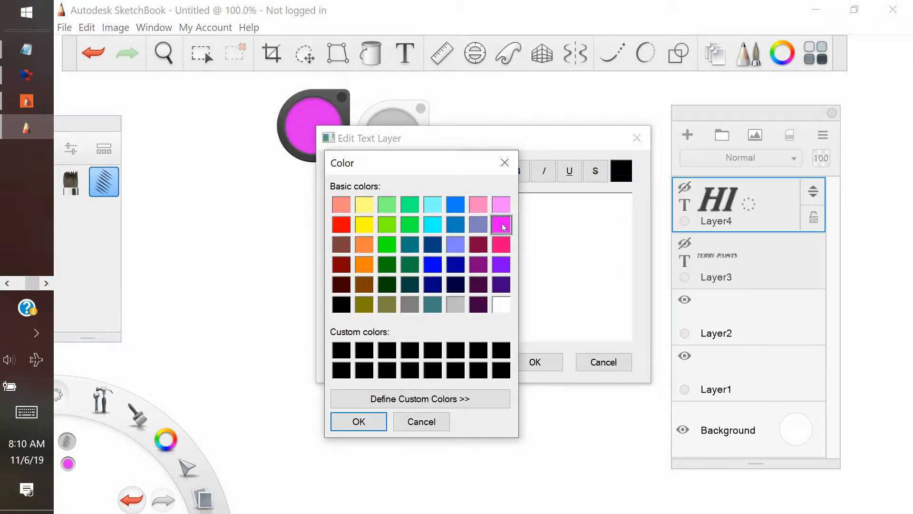
{"action": "left_click", "coordinate": [357, 422]}
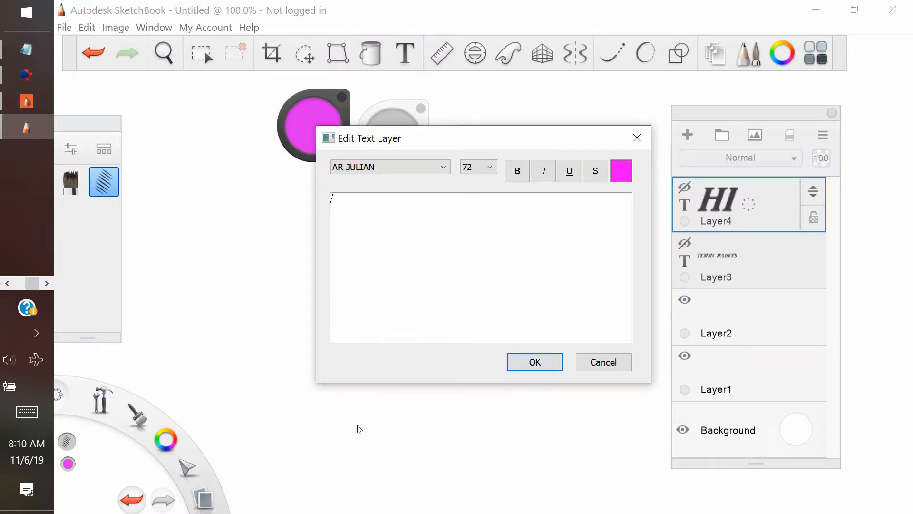
{"action": "type", "text": "H"}
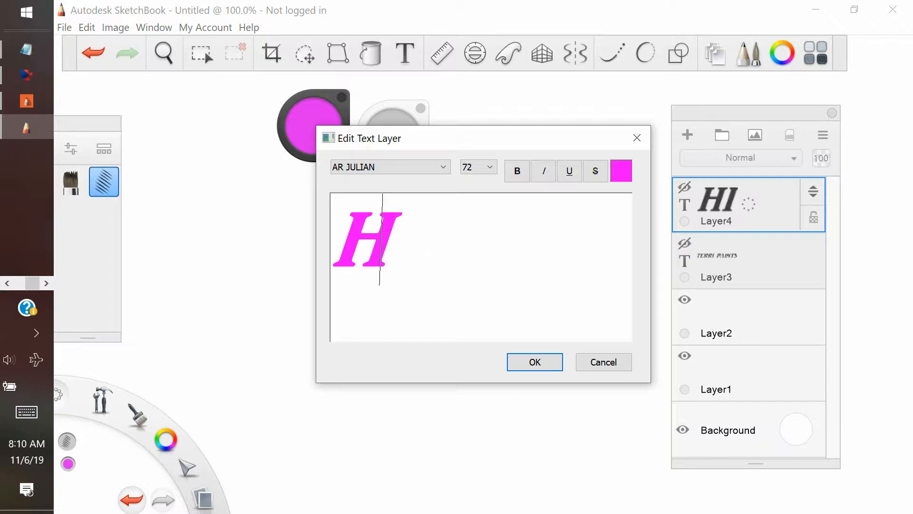
{"action": "type", "text": "I"}
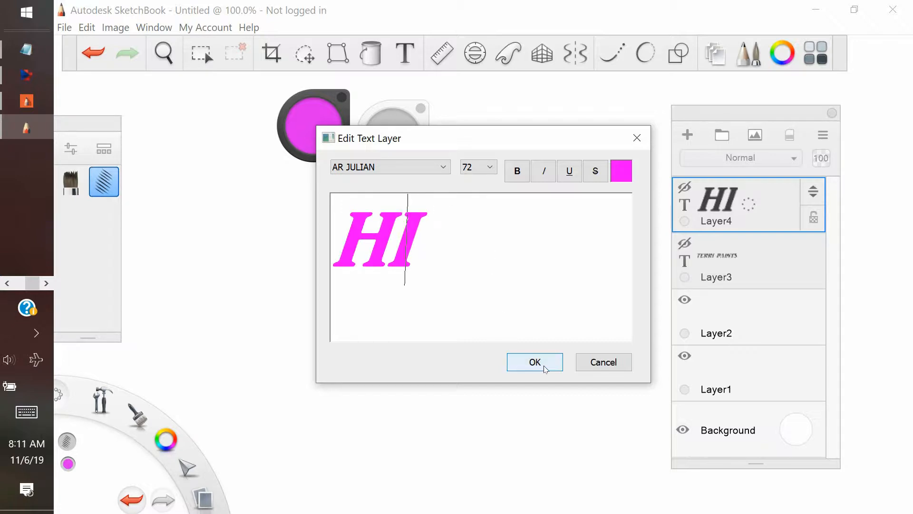
Try the Blackout font for the magenta HI text without selecting the letters.
{"action": "left_click", "coordinate": [489, 168]}
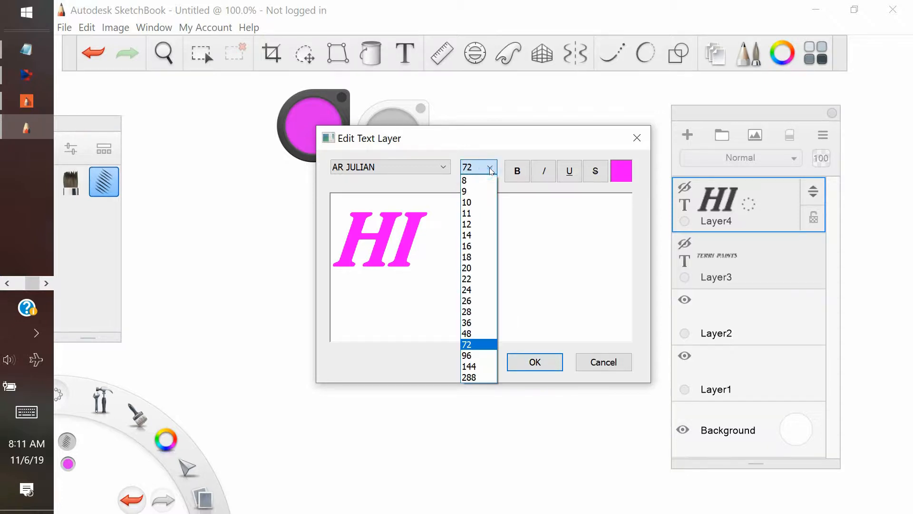
{"action": "left_click", "coordinate": [436, 169]}
{"action": "left_click", "coordinate": [437, 168]}
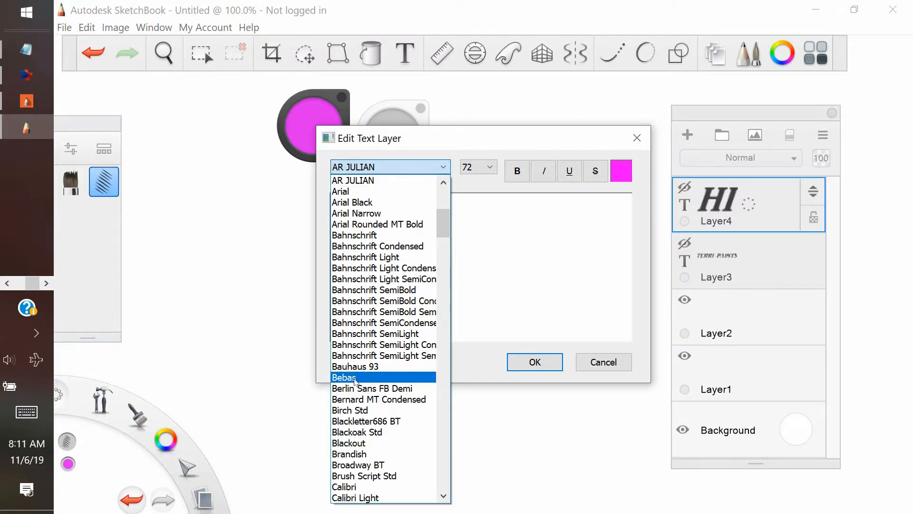
{"action": "left_click", "coordinate": [351, 443]}
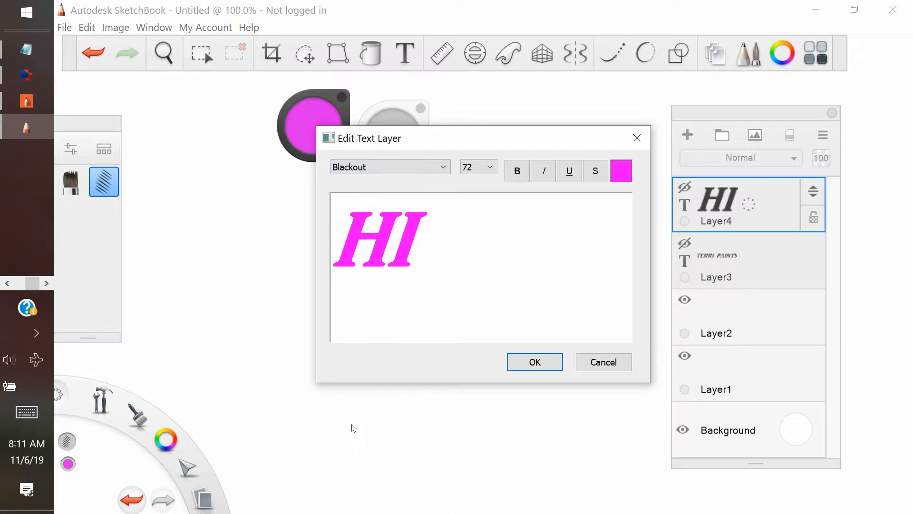
Select the magenta HI text and try it in Bebas and in Brush Script Std.
{"action": "left_click_drag", "start_coordinate": [426, 258], "coordinate": [311, 258]}
{"action": "left_click", "coordinate": [442, 170]}
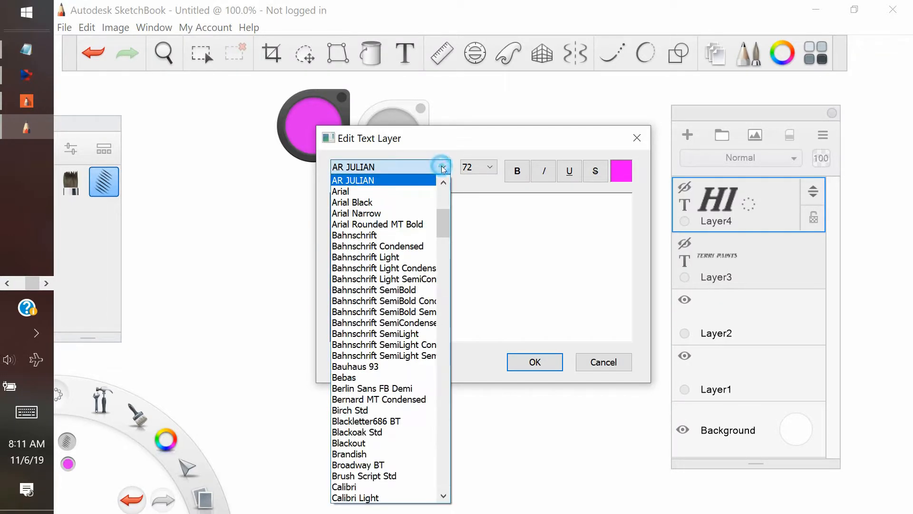
{"action": "left_click", "coordinate": [334, 375]}
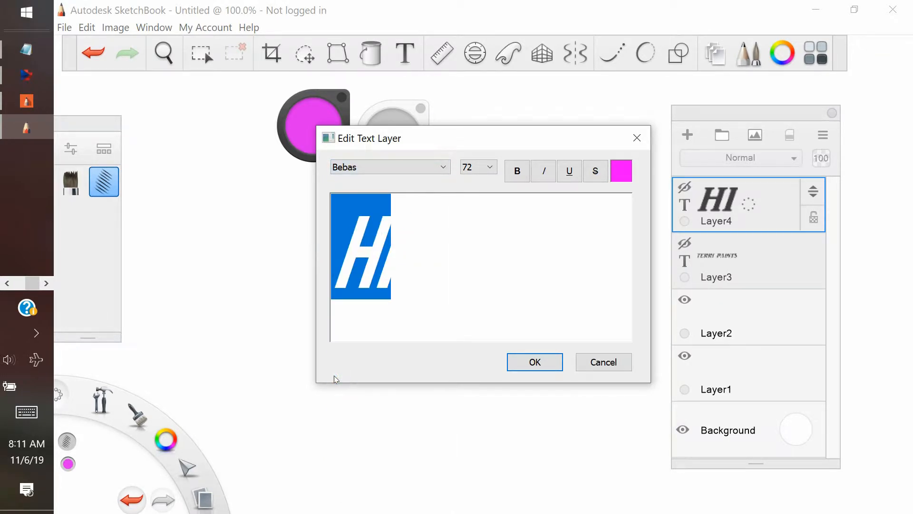
{"action": "left_click", "coordinate": [442, 168]}
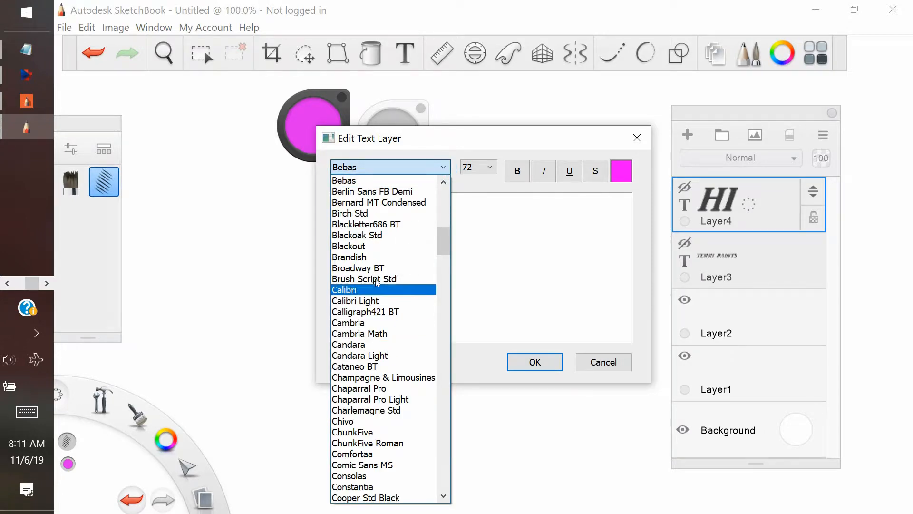
{"action": "left_click", "coordinate": [377, 279]}
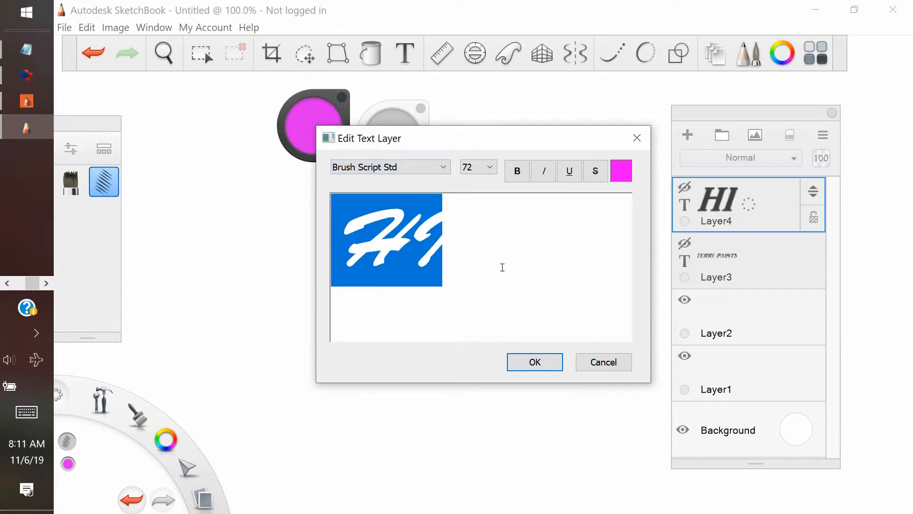
Change the selected HI text to the Alfphabet font and create the text layer.
{"action": "left_click", "coordinate": [444, 166]}
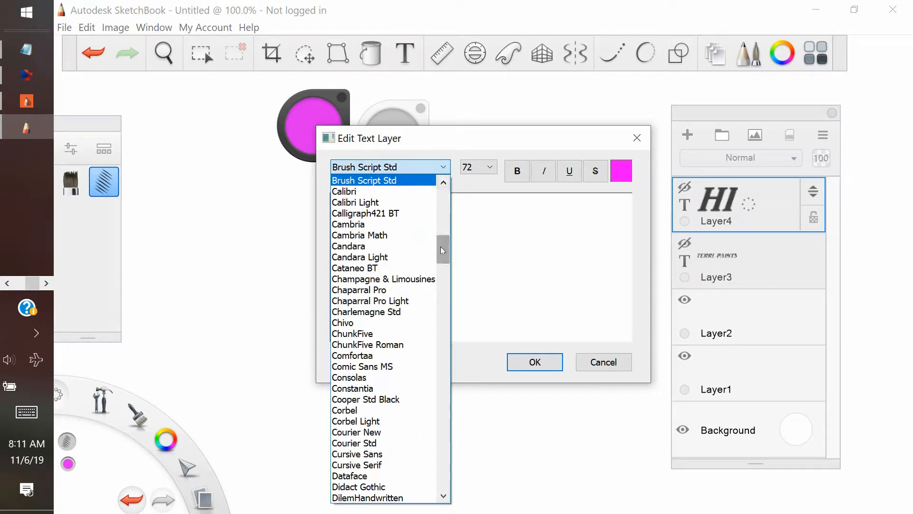
{"action": "left_click_drag", "start_coordinate": [441, 246], "coordinate": [441, 188]}
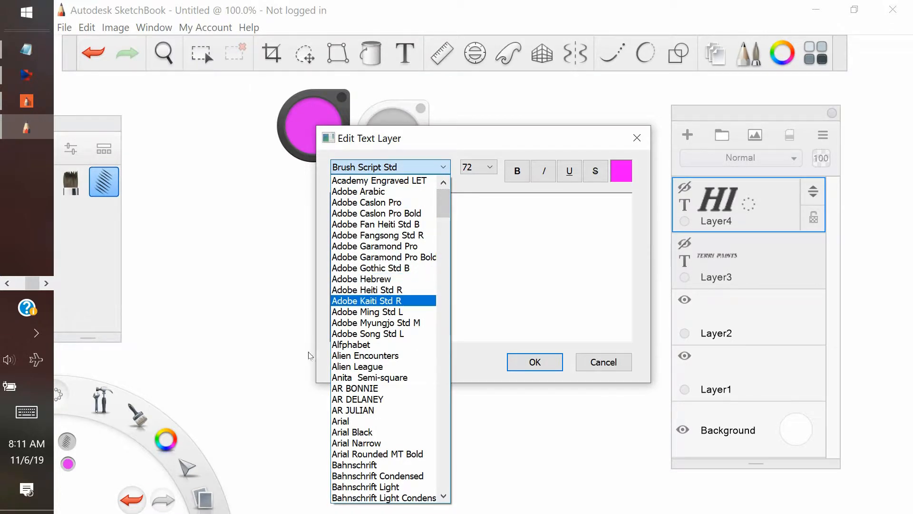
{"action": "left_click", "coordinate": [353, 345]}
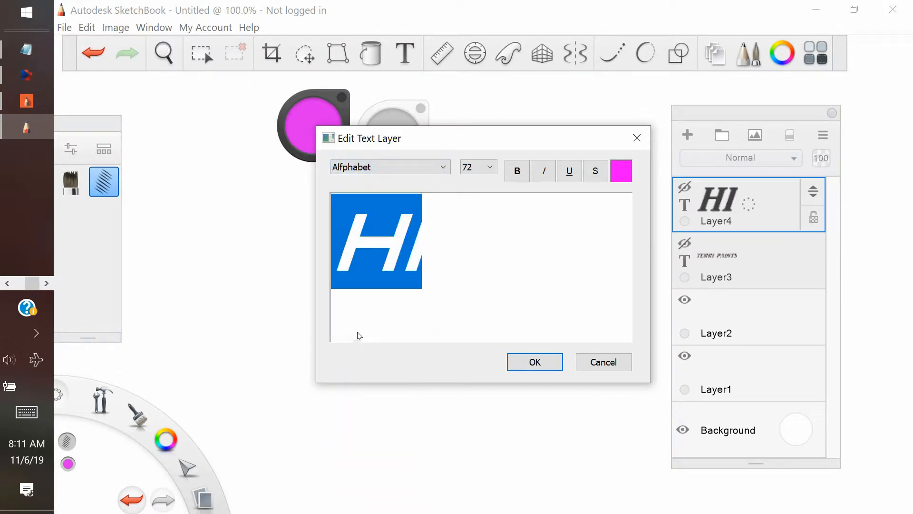
{"action": "left_click", "coordinate": [524, 358]}
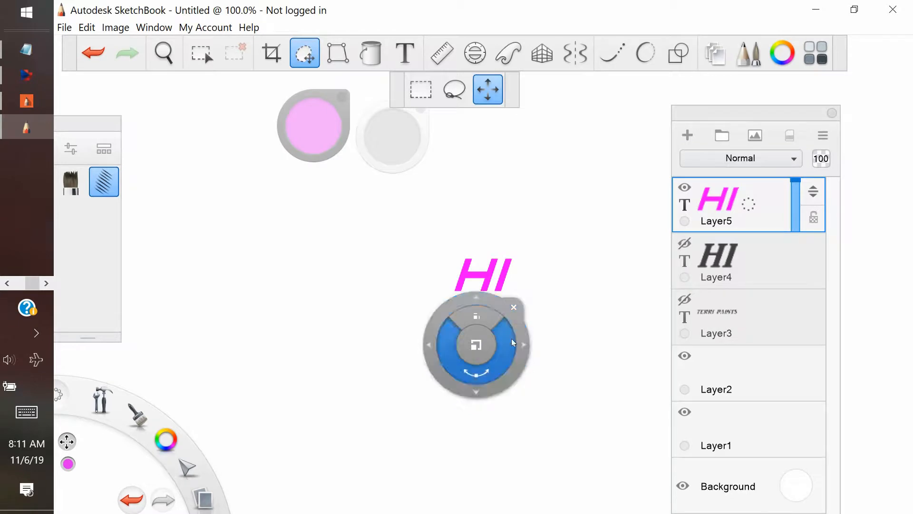
Enlarge the magenta HI text to several times its size and shift it left of the canvas centre.
{"action": "left_click_drag", "start_coordinate": [477, 346], "coordinate": [357, 104]}
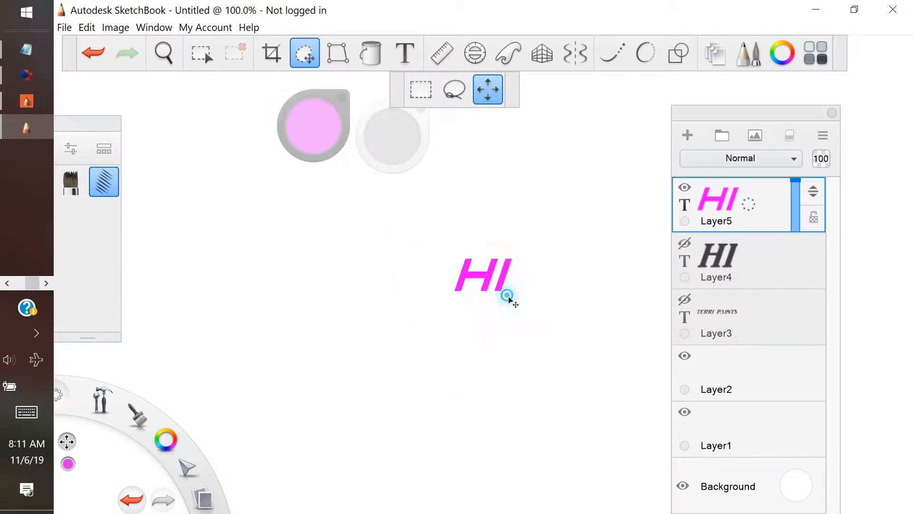
{"action": "left_click_drag", "start_coordinate": [509, 297], "coordinate": [558, 281]}
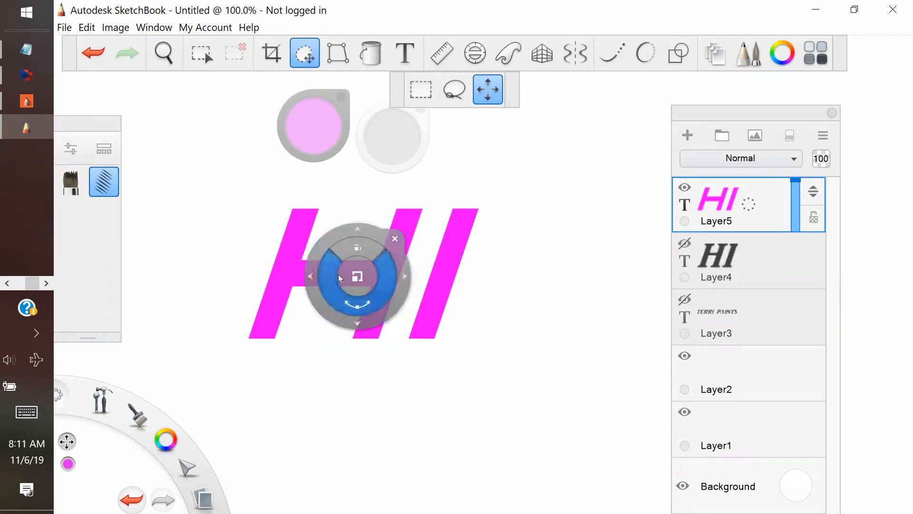
{"action": "left_click_drag", "start_coordinate": [353, 279], "coordinate": [365, 274]}
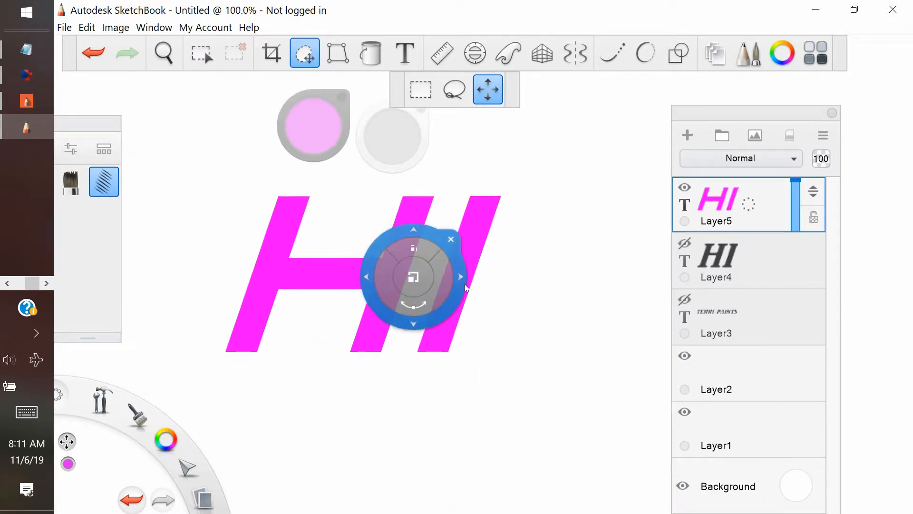
{"action": "left_click_drag", "start_coordinate": [436, 256], "coordinate": [366, 98]}
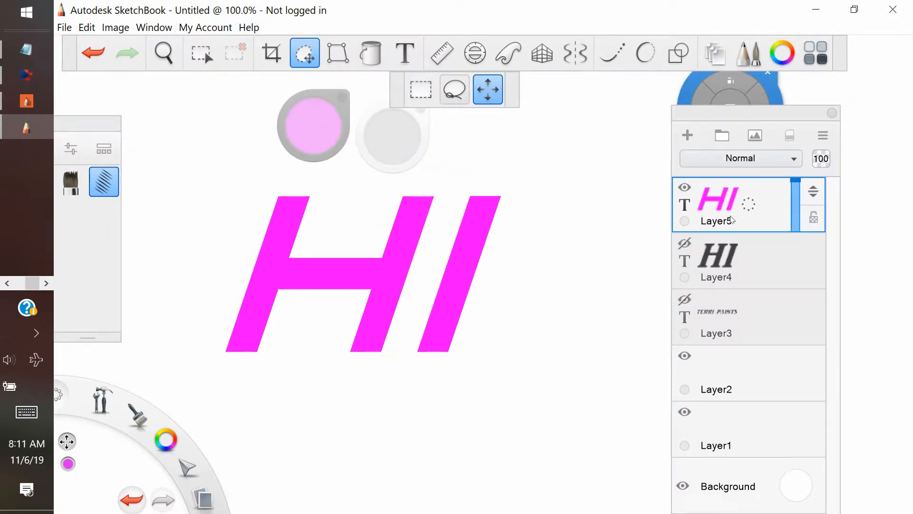
{"action": "left_click", "coordinate": [735, 274]}
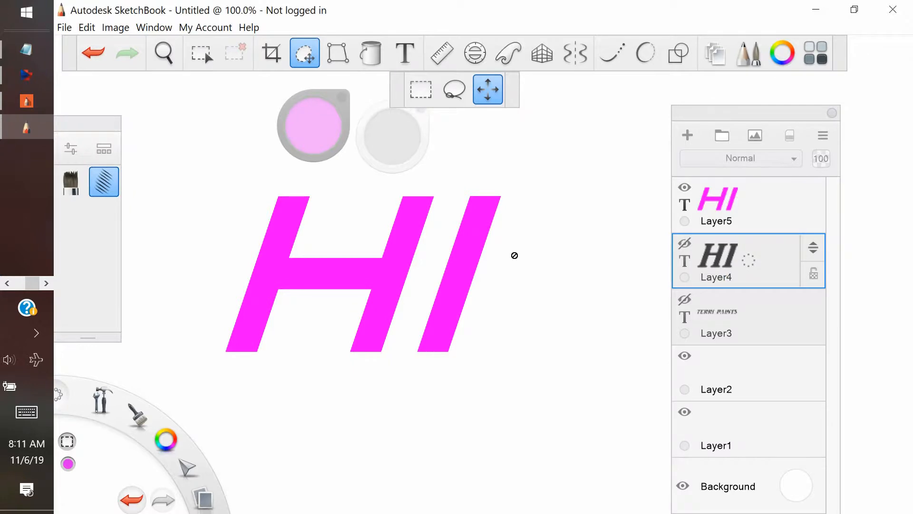
{"action": "left_click", "coordinate": [758, 219]}
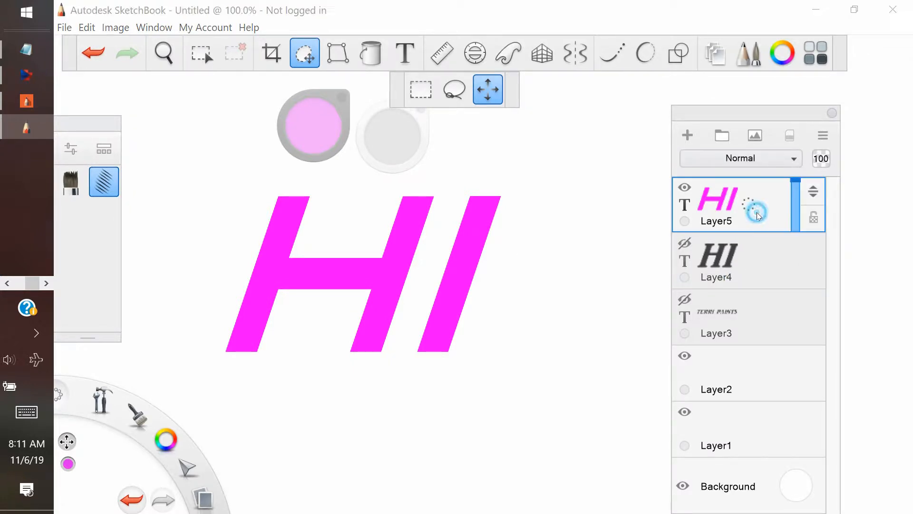
{"action": "left_click", "coordinate": [747, 264]}
{"action": "left_click", "coordinate": [749, 205]}
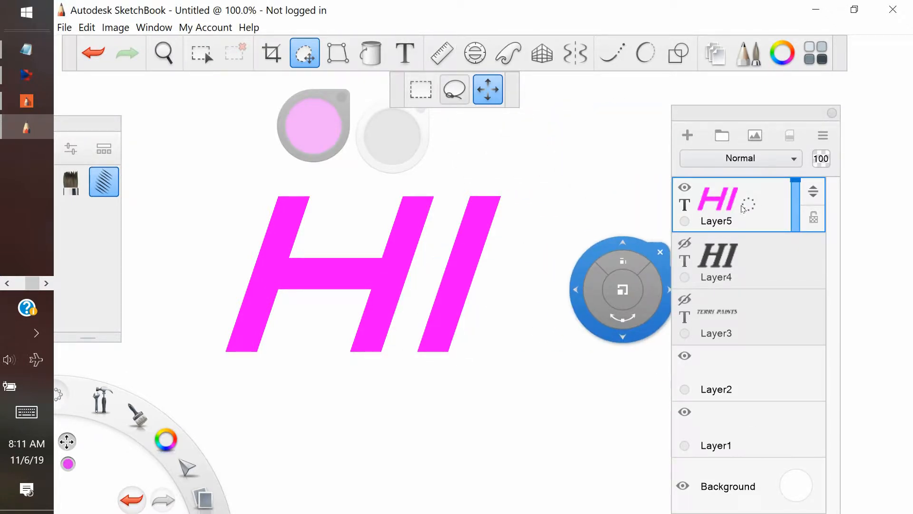
Show the black HI layer, then enlarge its text and tilt it slightly clockwise.
{"action": "left_click", "coordinate": [747, 270]}
{"action": "left_click", "coordinate": [685, 243]}
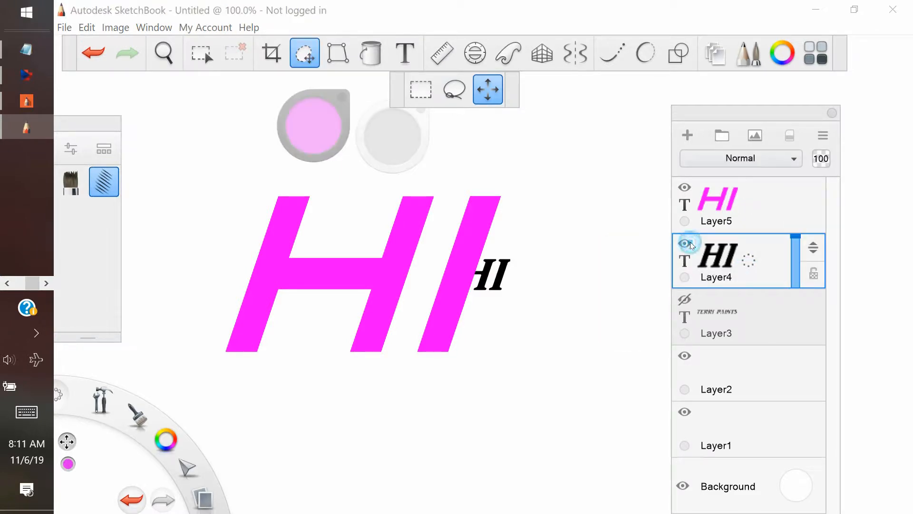
{"action": "left_click_drag", "start_coordinate": [499, 324], "coordinate": [483, 270]}
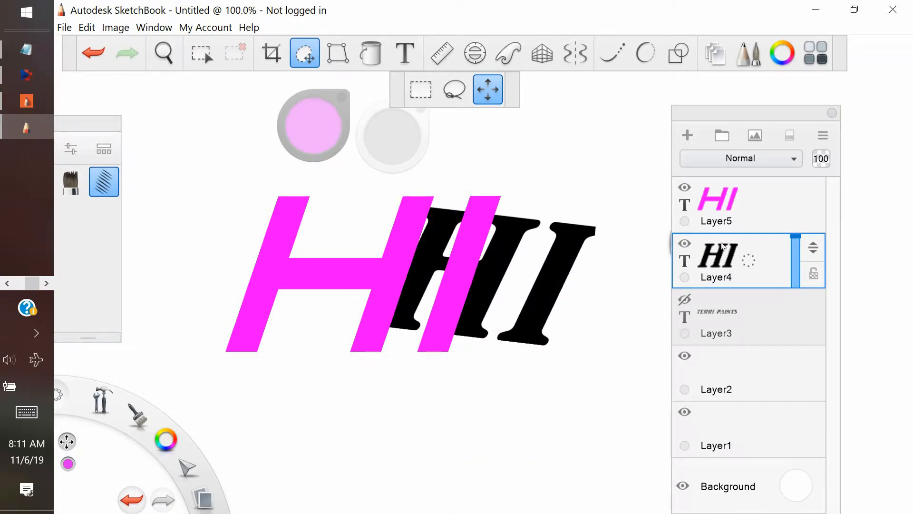
Hide the black HI layer and rasterize the magenta HI text layer.
{"action": "left_click", "coordinate": [684, 243]}
{"action": "left_click", "coordinate": [751, 215]}
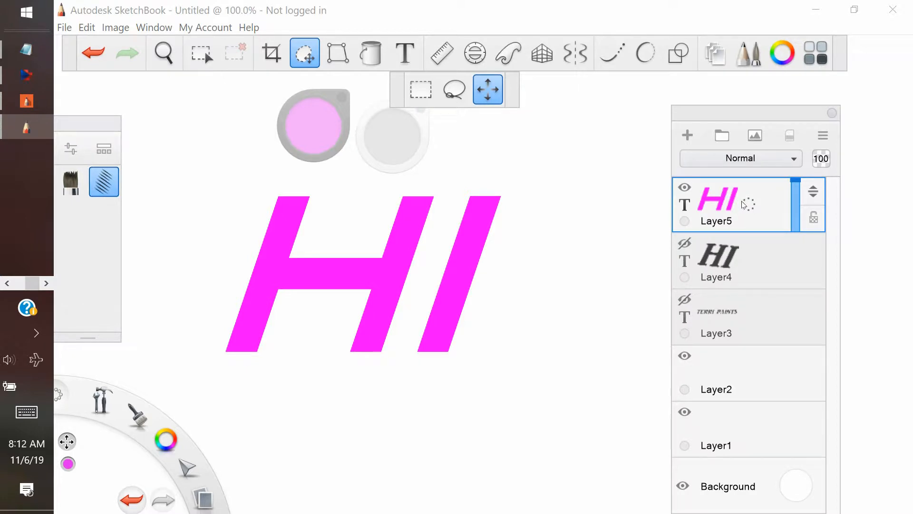
{"action": "left_click", "coordinate": [822, 137]}
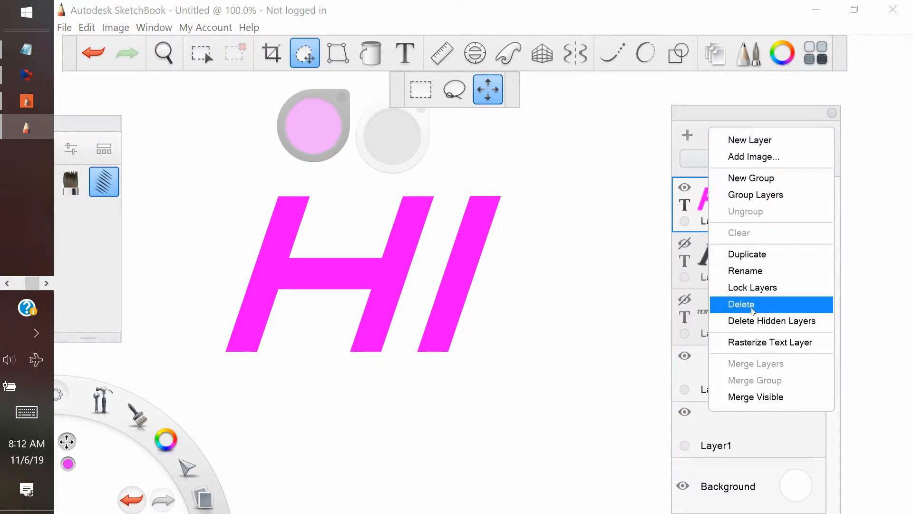
{"action": "left_click", "coordinate": [764, 343]}
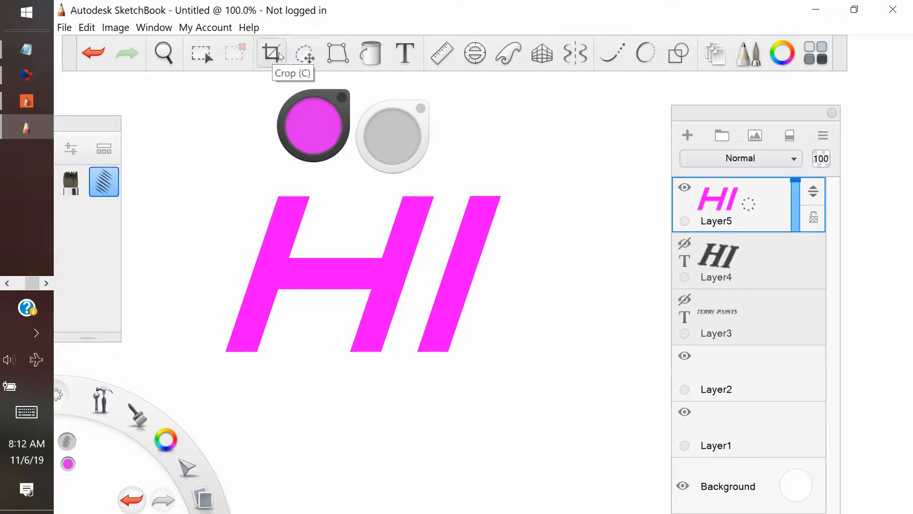
Shift the rasterized magenta HI to the right and enlarge it by about a third with Quick Transform.
{"action": "left_click", "coordinate": [315, 61]}
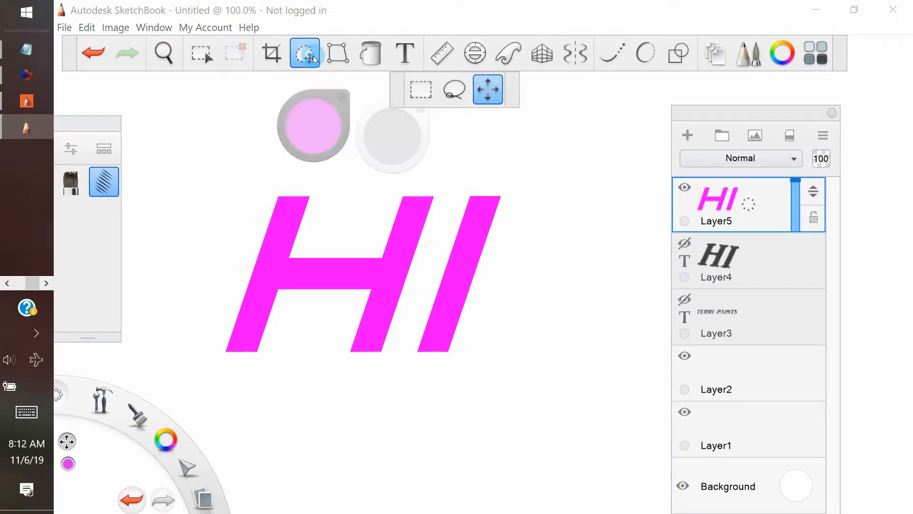
{"action": "left_click_drag", "start_coordinate": [349, 329], "coordinate": [398, 329]}
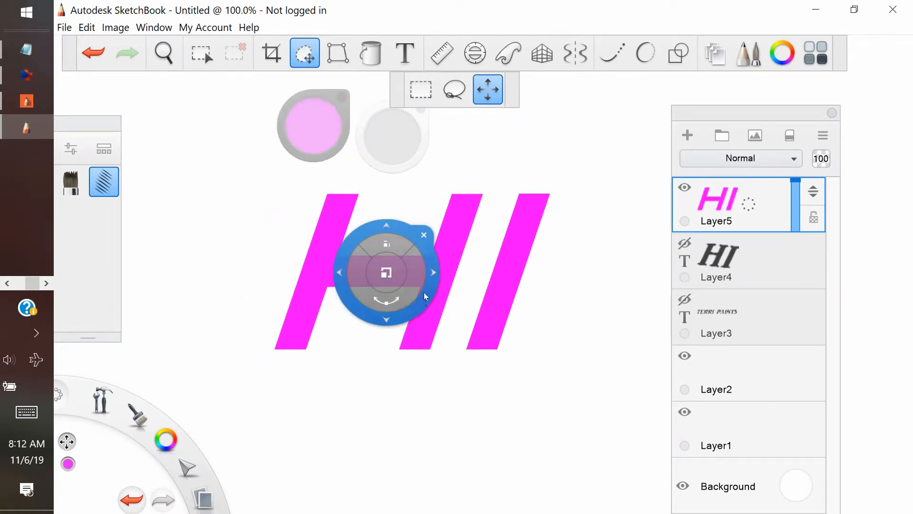
{"action": "left_click_drag", "start_coordinate": [386, 273], "coordinate": [410, 281]}
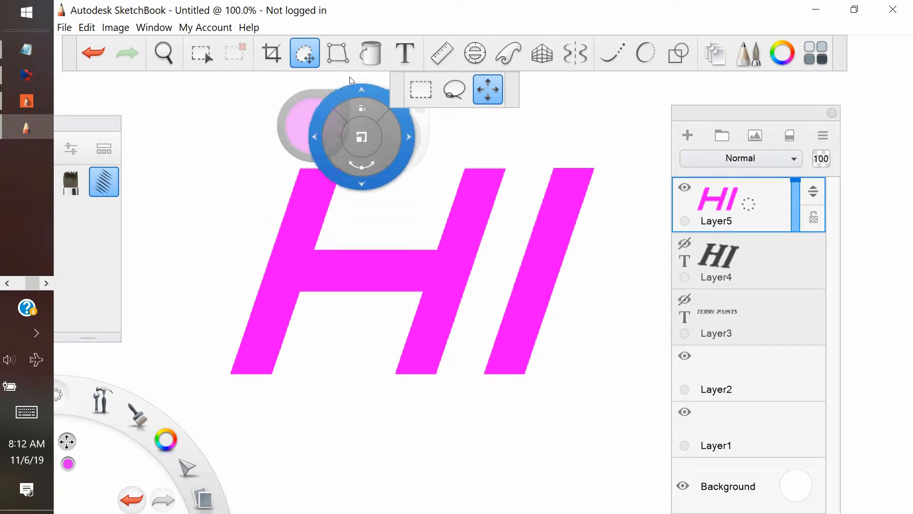
Distort the magenta HI by pulling its two lower corners downward and inward, and apply the distortion.
{"action": "left_click", "coordinate": [338, 53]}
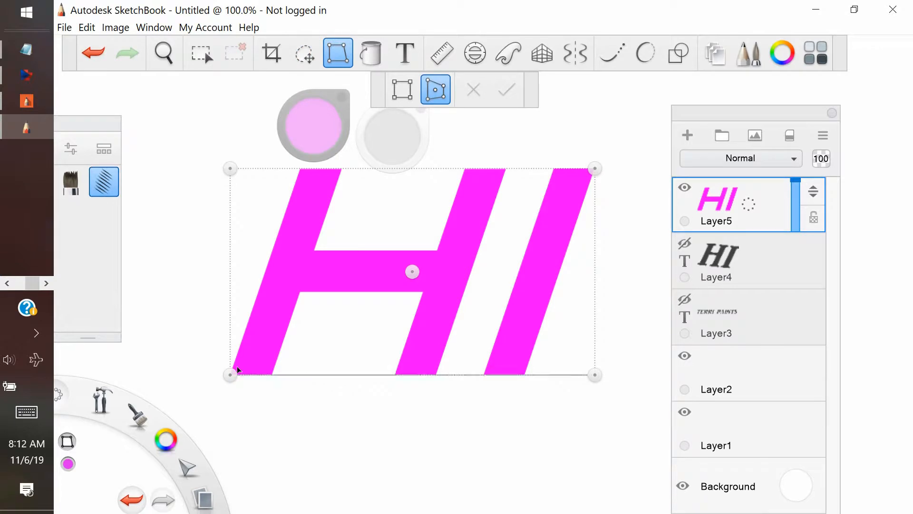
{"action": "left_click_drag", "start_coordinate": [231, 374], "coordinate": [303, 474]}
{"action": "left_click_drag", "start_coordinate": [613, 391], "coordinate": [554, 465]}
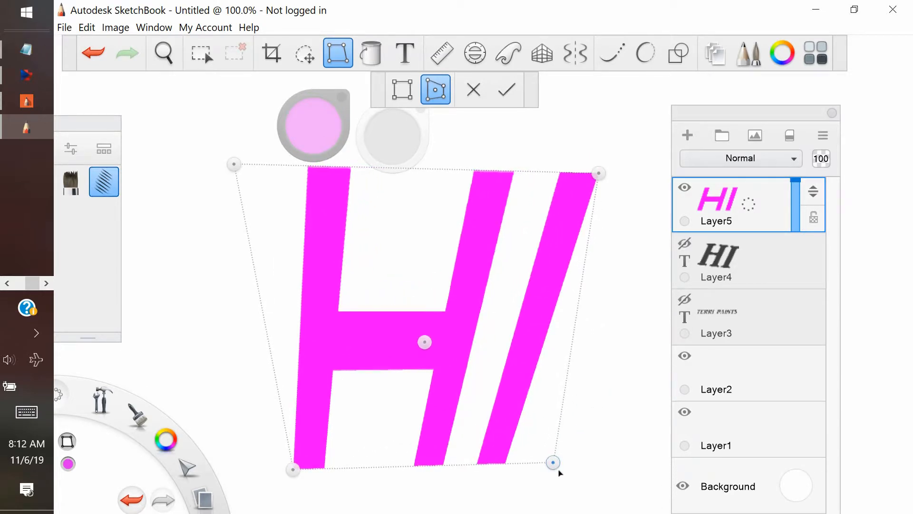
{"action": "left_click", "coordinate": [344, 57]}
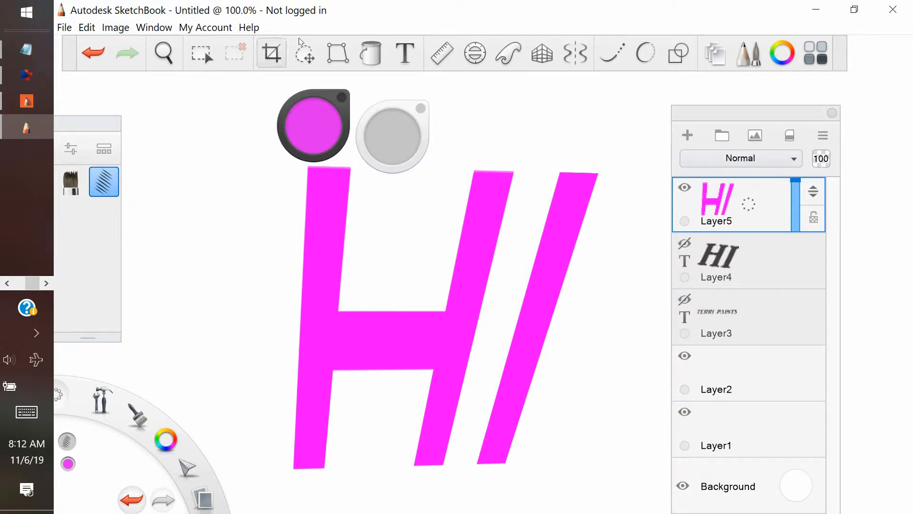
Move the distorted HI slightly up and to the left on the canvas with Quick Transform.
{"action": "left_click", "coordinate": [305, 54]}
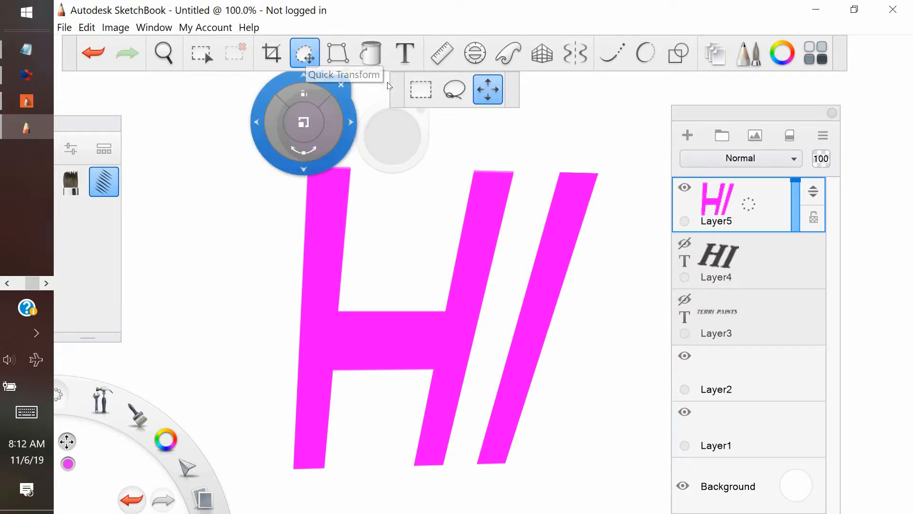
{"action": "left_click", "coordinate": [494, 86]}
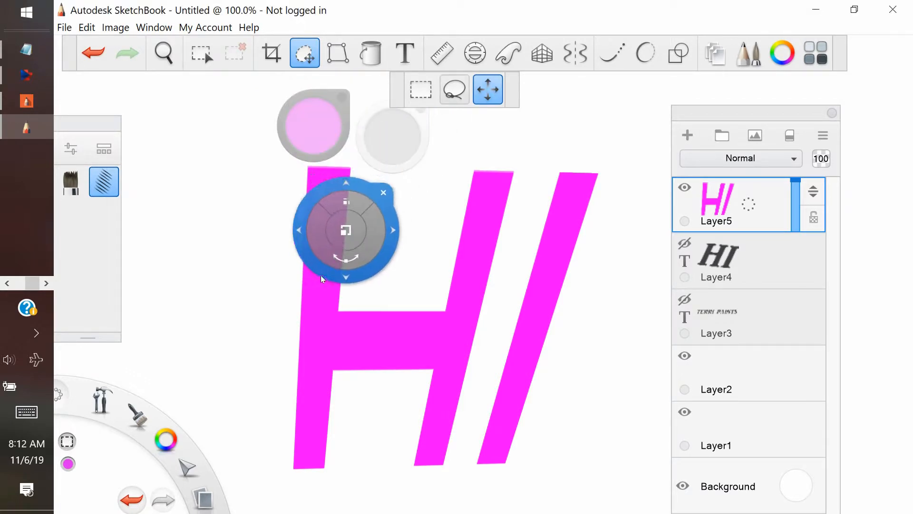
{"action": "left_click_drag", "start_coordinate": [309, 275], "coordinate": [144, 148]}
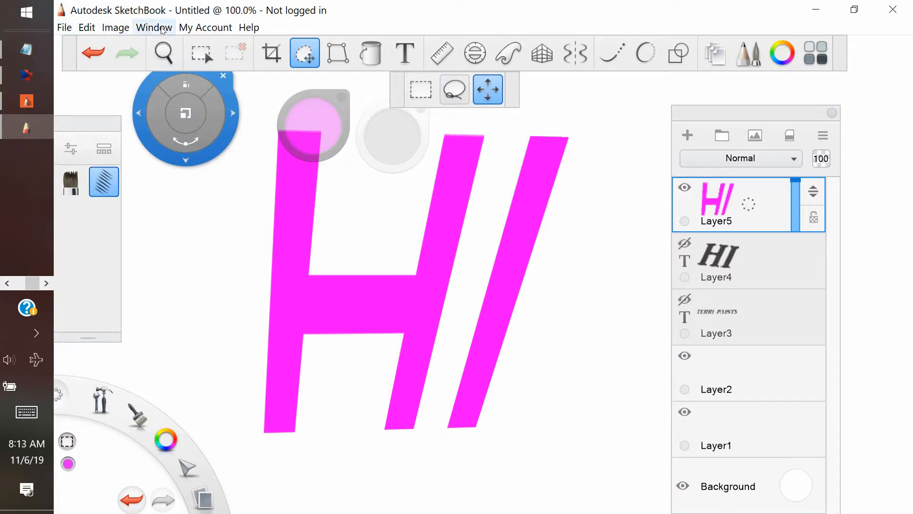
Recolour the magenta HI with Hue/Saturation, applying hue 130, saturation -16 and lightness 40.
{"action": "left_click", "coordinate": [114, 28]}
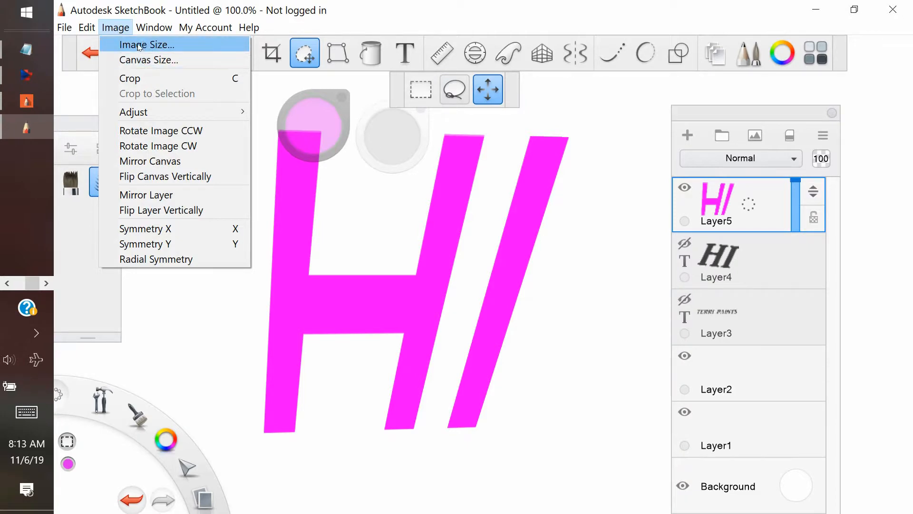
{"action": "mouse_move", "coordinate": [200, 117]}
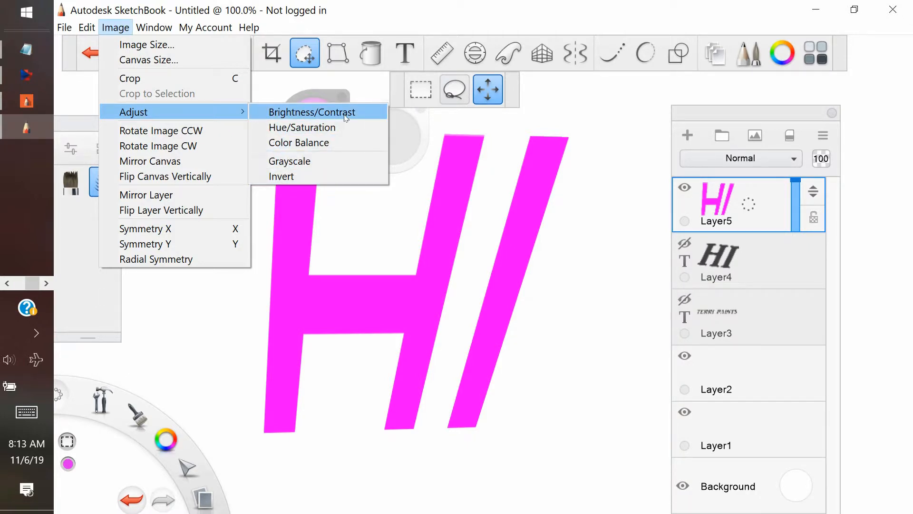
{"action": "left_click", "coordinate": [289, 128]}
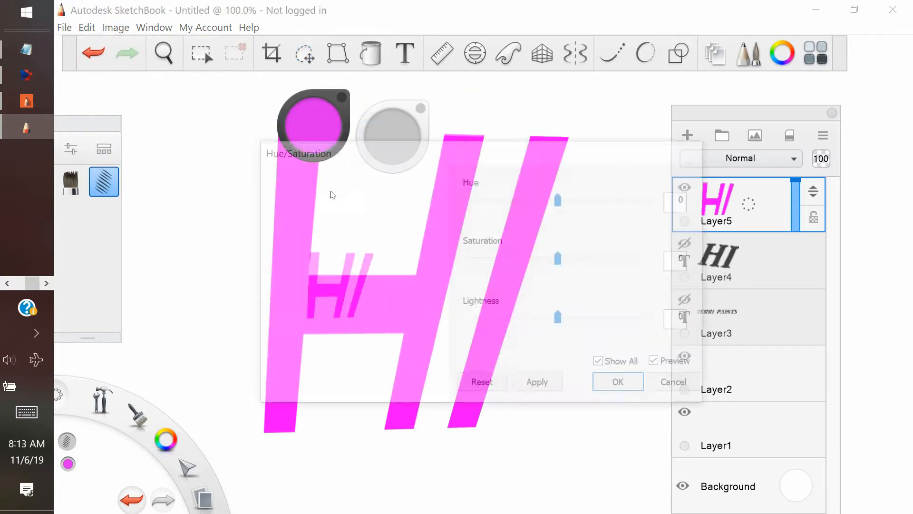
{"action": "left_click_drag", "start_coordinate": [559, 196], "coordinate": [626, 198]}
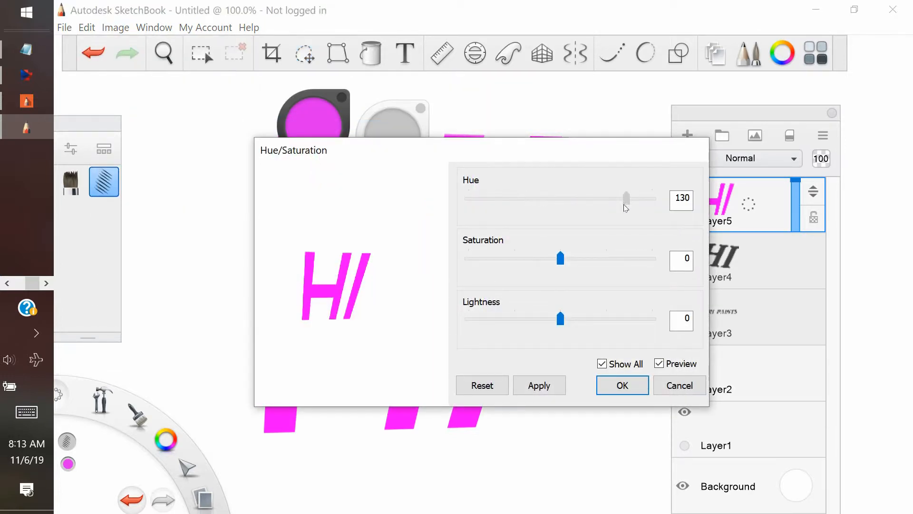
{"action": "mouse_move", "coordinate": [560, 258]}
{"action": "left_mouse_down"}
{"action": "mouse_move", "coordinate": [615, 258]}
{"action": "mouse_move", "coordinate": [526, 260]}
{"action": "mouse_move", "coordinate": [620, 261]}
{"action": "mouse_move", "coordinate": [518, 261]}
{"action": "mouse_move", "coordinate": [546, 260]}
{"action": "left_mouse_up"}
{"action": "mouse_move", "coordinate": [561, 319]}
{"action": "left_mouse_down"}
{"action": "mouse_move", "coordinate": [524, 319]}
{"action": "mouse_move", "coordinate": [576, 323]}
{"action": "left_mouse_up"}
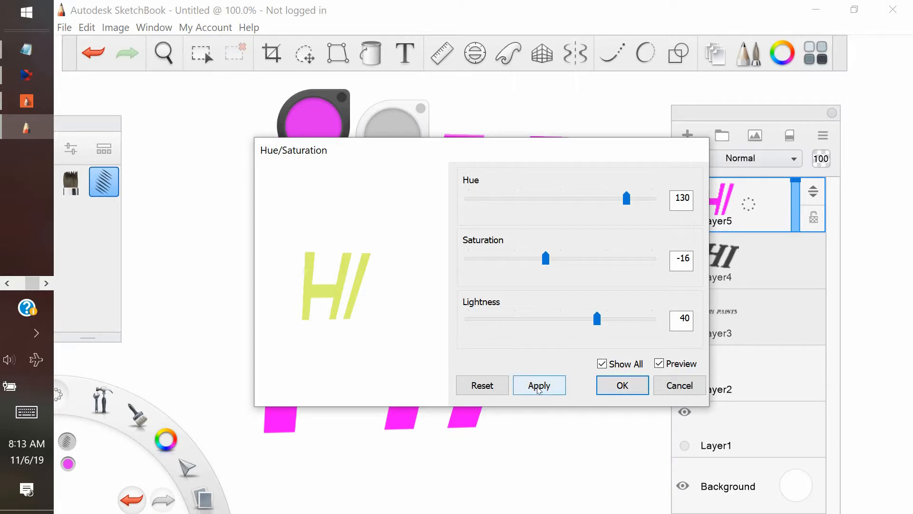
{"action": "left_click", "coordinate": [538, 389]}
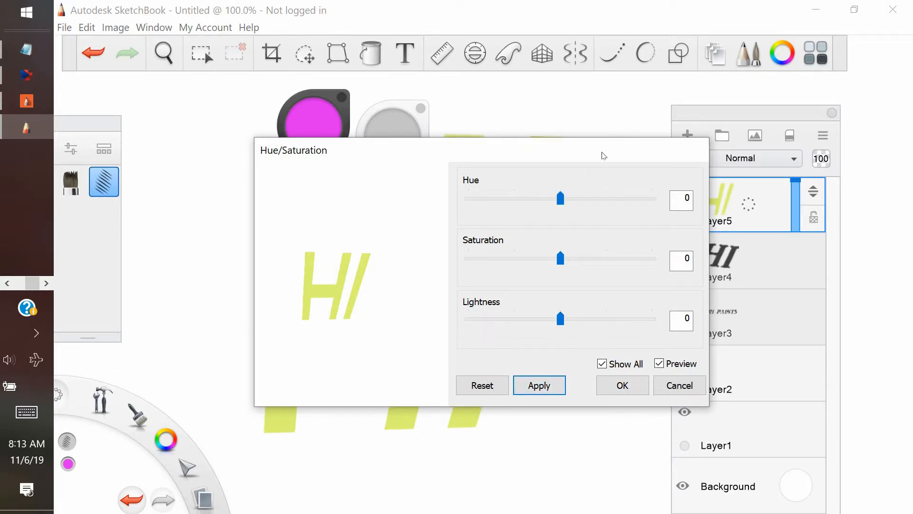
{"action": "left_click_drag", "start_coordinate": [603, 156], "coordinate": [536, 151]}
{"action": "left_click", "coordinate": [554, 379]}
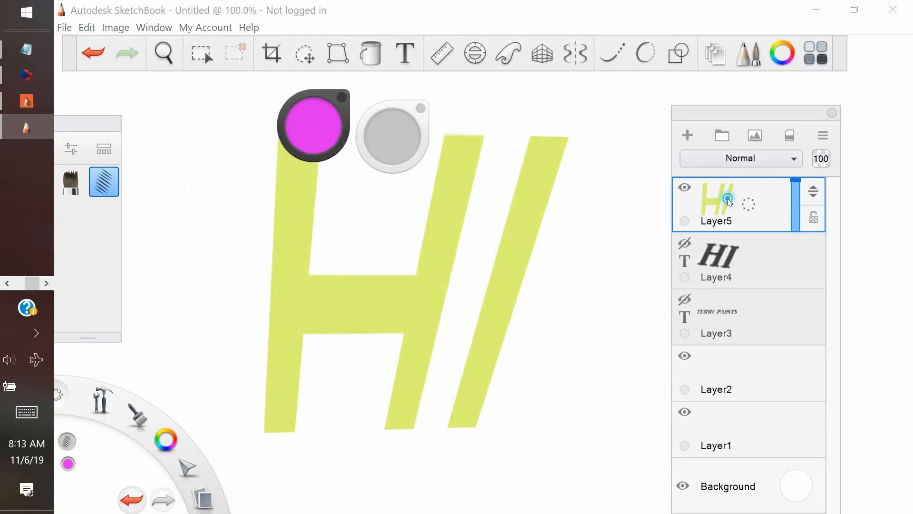
Duplicate the yellow-green HI layer and offset the copy slightly right and down from the original.
{"action": "left_click", "coordinate": [823, 136]}
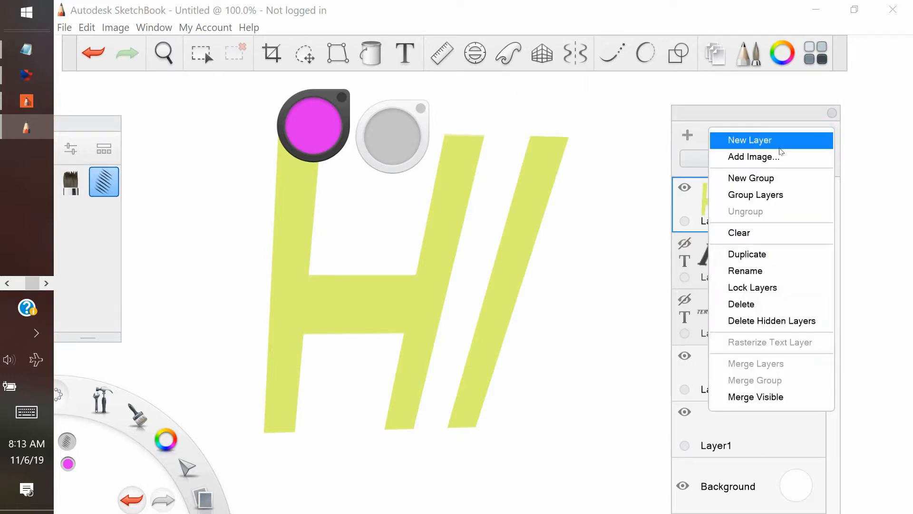
{"action": "left_click", "coordinate": [750, 257]}
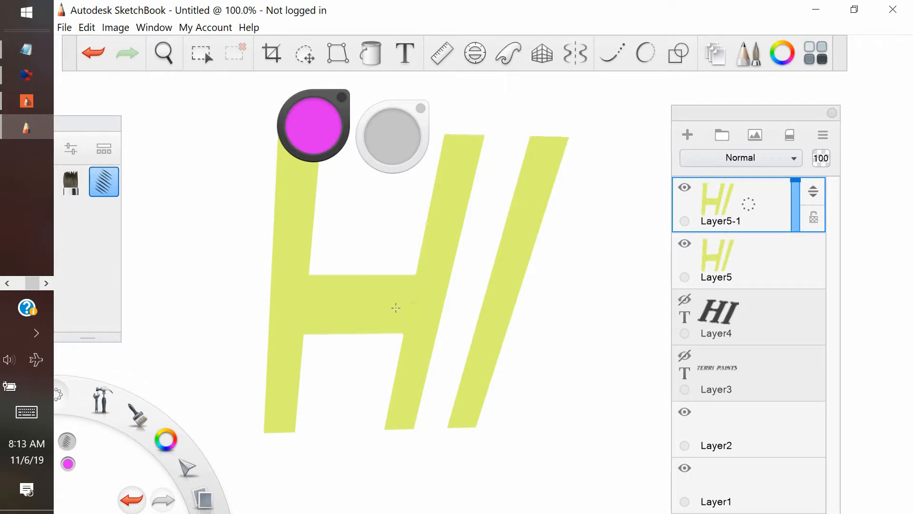
{"action": "left_click_drag", "start_coordinate": [387, 301], "coordinate": [417, 311]}
{"action": "left_click", "coordinate": [94, 52]}
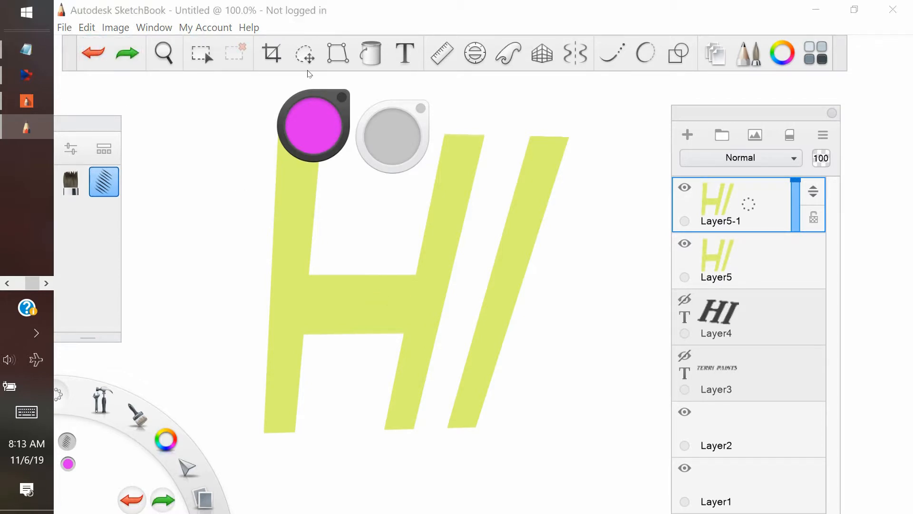
{"action": "left_click", "coordinate": [304, 53]}
{"action": "left_click_drag", "start_coordinate": [350, 248], "coordinate": [388, 352]}
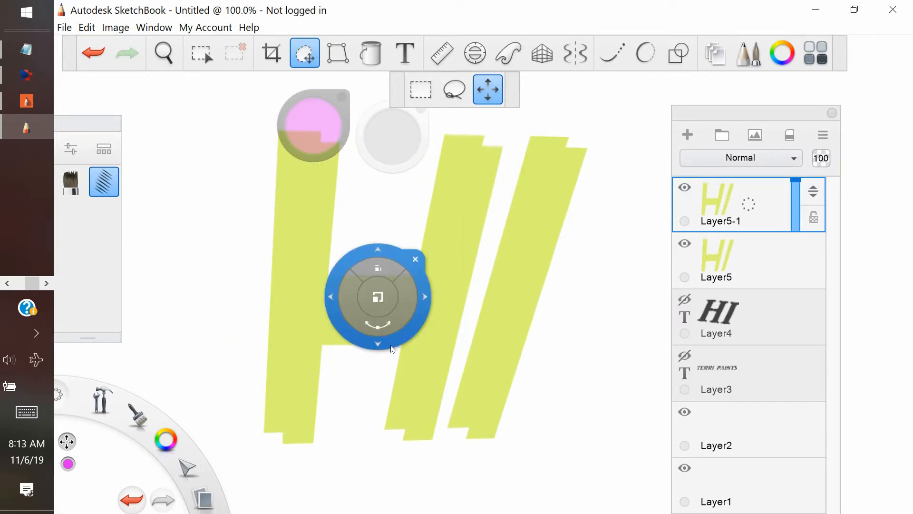
Darken the duplicated HI with Brightness/Contrast, applying brightness -87 and contrast -2.
{"action": "left_click", "coordinate": [123, 28]}
{"action": "mouse_move", "coordinate": [152, 112]}
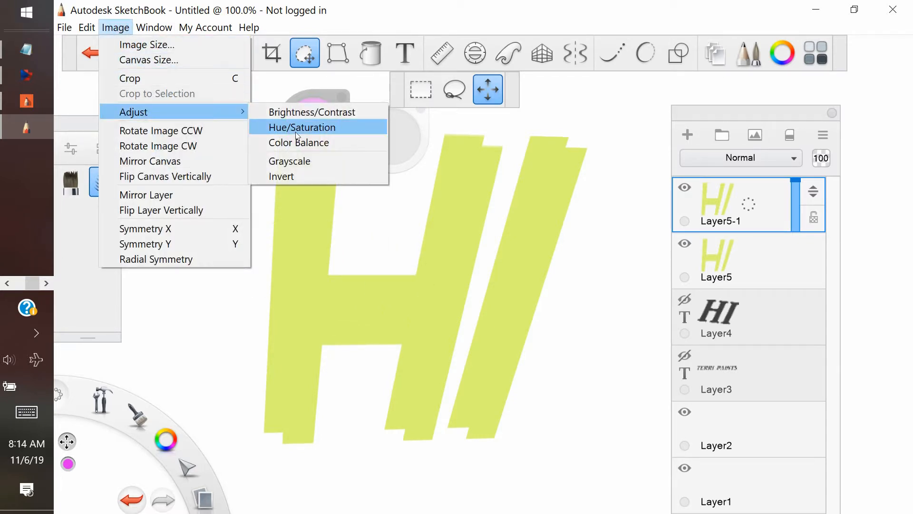
{"action": "left_click", "coordinate": [308, 114]}
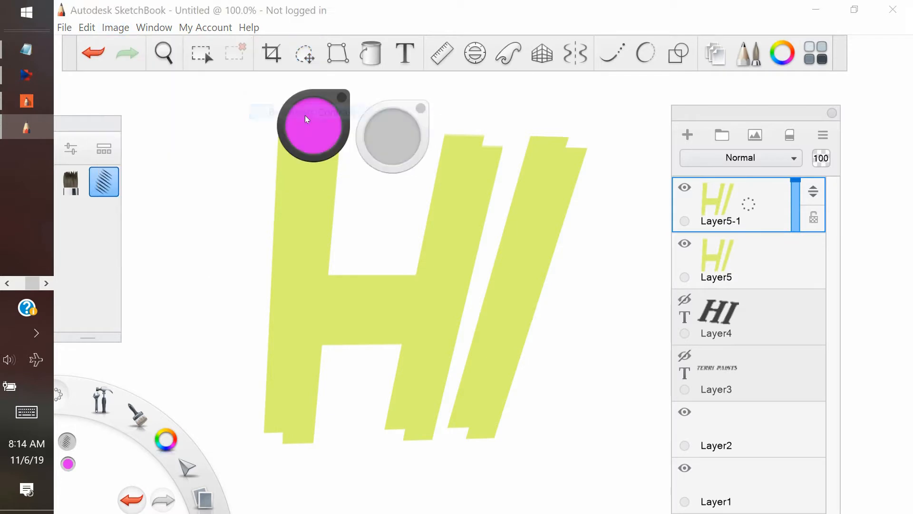
{"action": "left_click_drag", "start_coordinate": [493, 195], "coordinate": [440, 199]}
{"action": "mouse_move", "coordinate": [493, 258]}
{"action": "left_mouse_down"}
{"action": "mouse_move", "coordinate": [543, 260]}
{"action": "mouse_move", "coordinate": [472, 264]}
{"action": "mouse_move", "coordinate": [491, 260]}
{"action": "left_mouse_up"}
{"action": "left_click", "coordinate": [473, 382]}
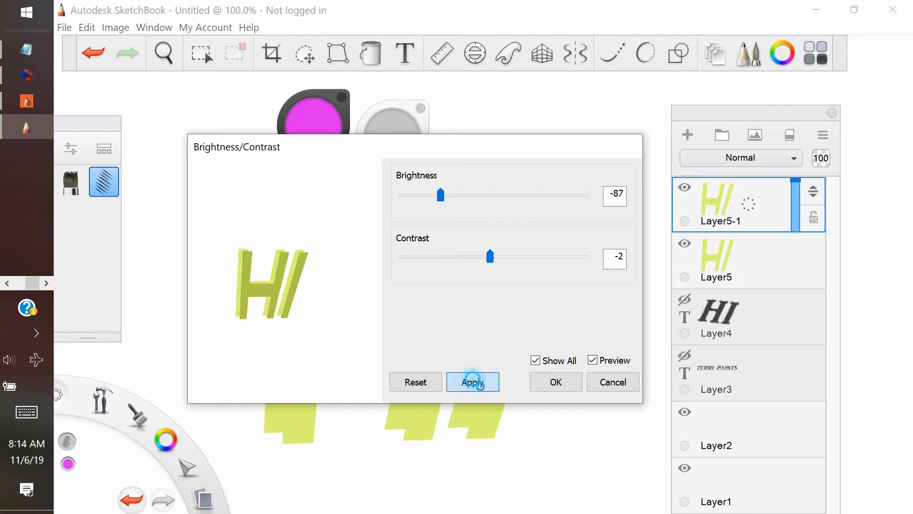
{"action": "left_click", "coordinate": [547, 382]}
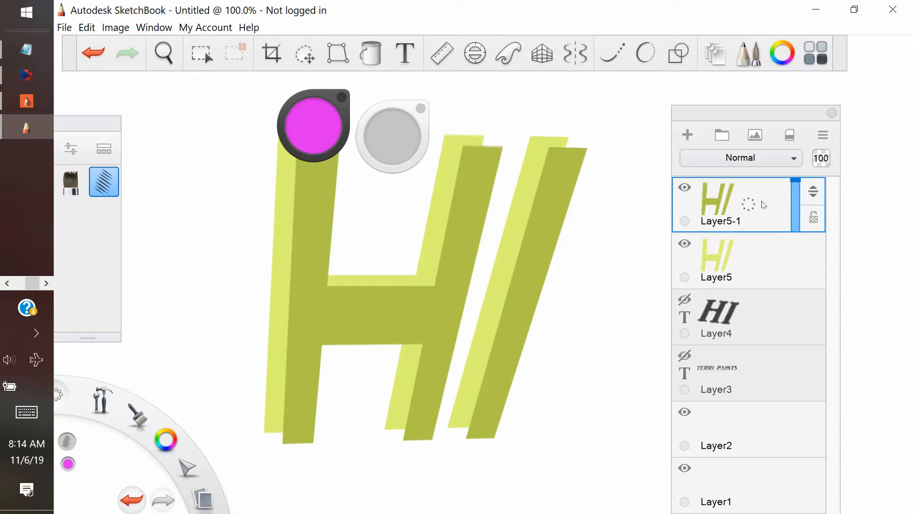
Group Layer5-1 and Layer5, and lower the group's opacity to 43.
{"action": "left_click_drag", "start_coordinate": [764, 205], "coordinate": [762, 277]}
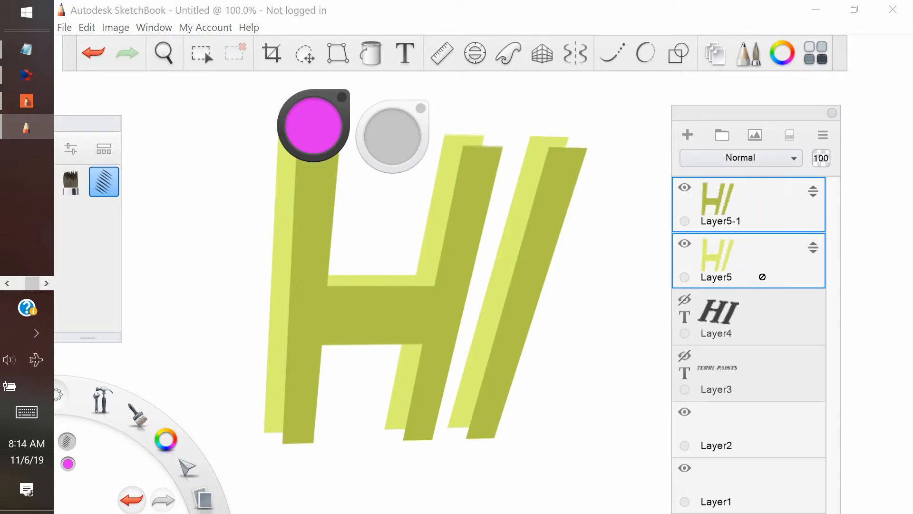
{"action": "left_click", "coordinate": [823, 135]}
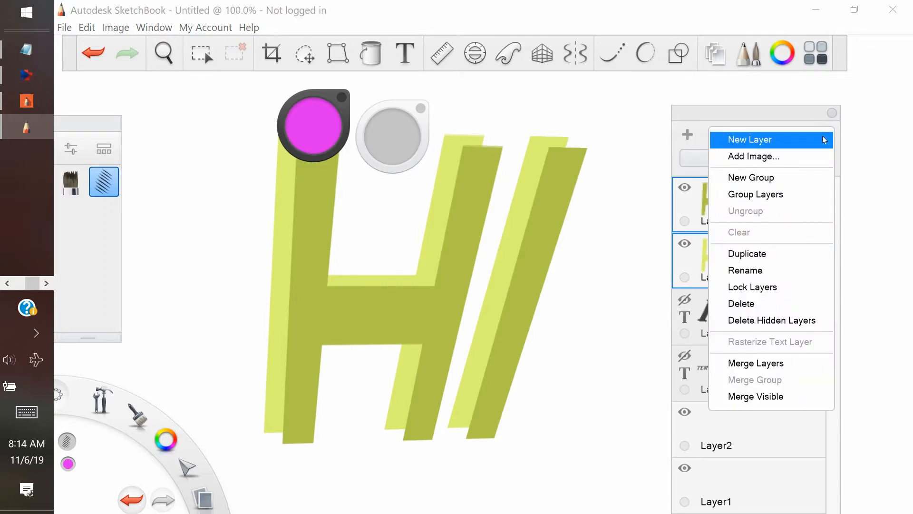
{"action": "left_click", "coordinate": [759, 199]}
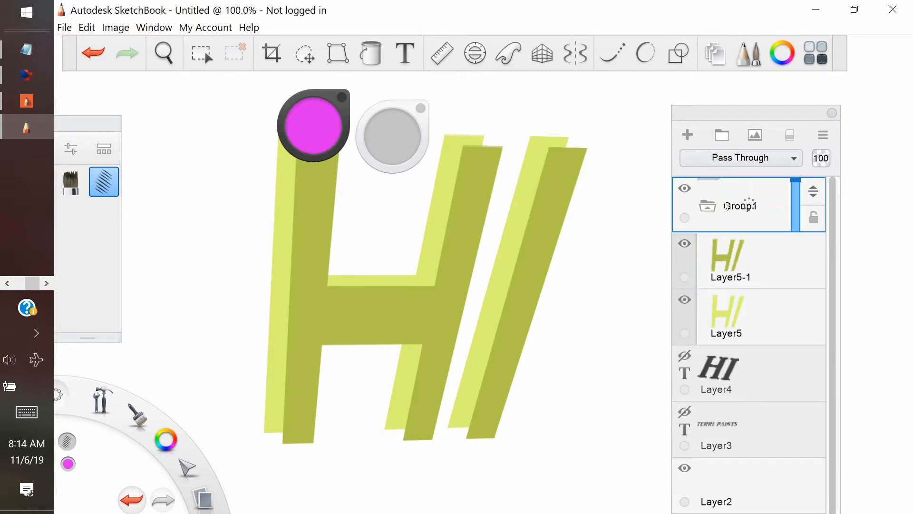
{"action": "left_click_drag", "start_coordinate": [795, 188], "coordinate": [802, 208]}
Try the Color Burn and Soft Light blend modes on the group, and settle on Multiply.
{"action": "left_click", "coordinate": [767, 158]}
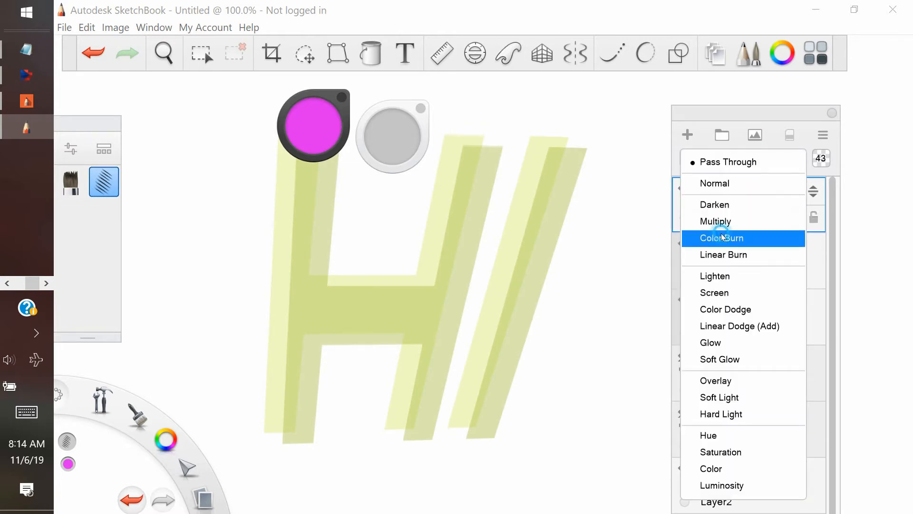
{"action": "left_click", "coordinate": [722, 236]}
{"action": "left_click", "coordinate": [747, 156]}
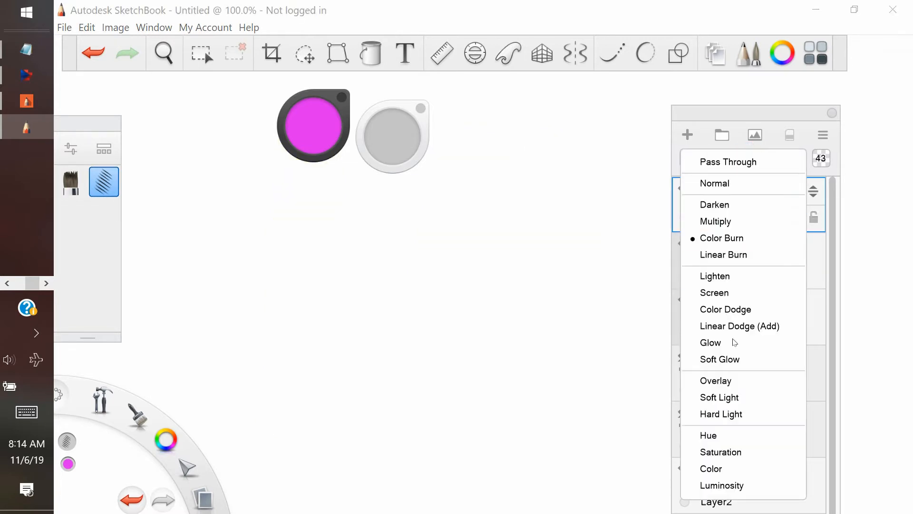
{"action": "left_click", "coordinate": [710, 399]}
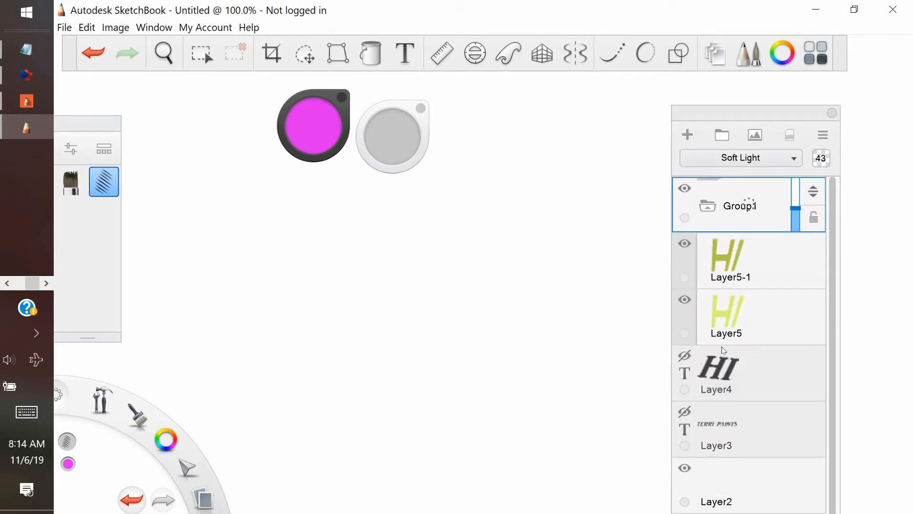
{"action": "left_click", "coordinate": [748, 158]}
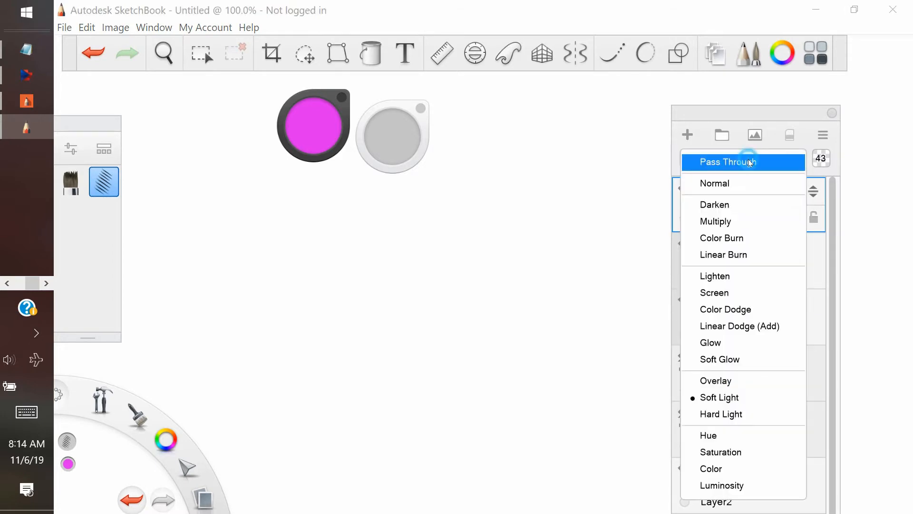
{"action": "left_click", "coordinate": [731, 222]}
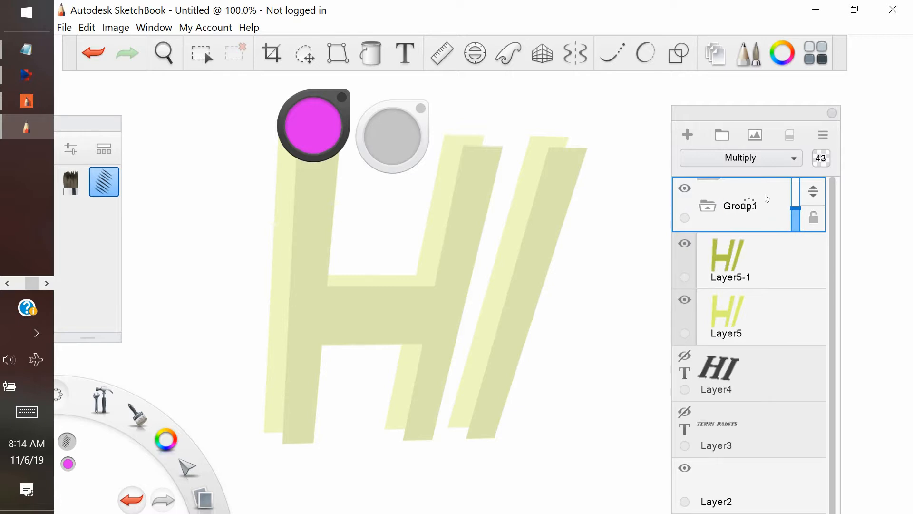
Duplicate the Group1 layer group and raise the copy's opacity to 100.
{"action": "left_click", "coordinate": [823, 135]}
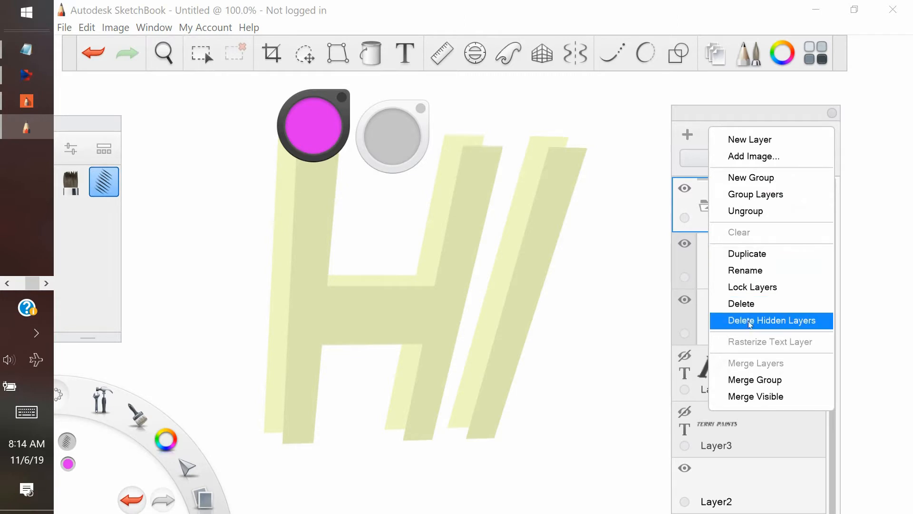
{"action": "left_click", "coordinate": [753, 259]}
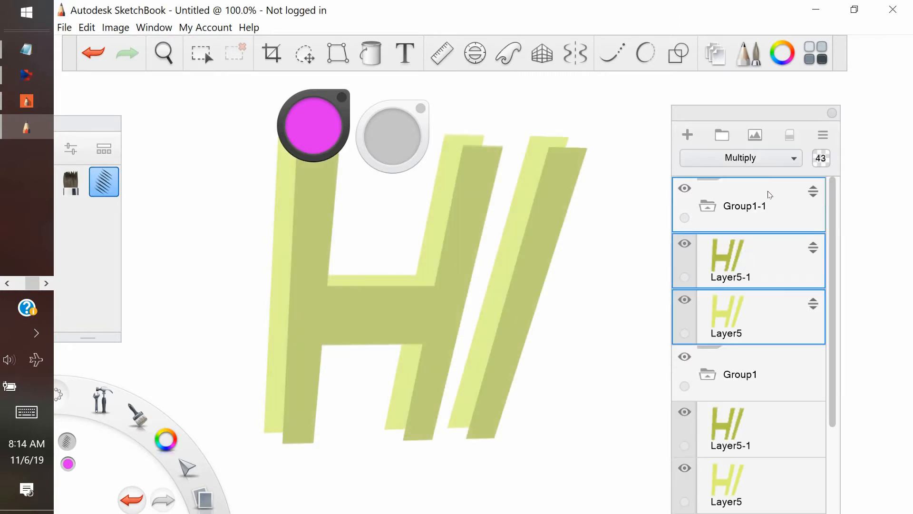
{"action": "left_click_drag", "start_coordinate": [769, 206], "coordinate": [798, 170]}
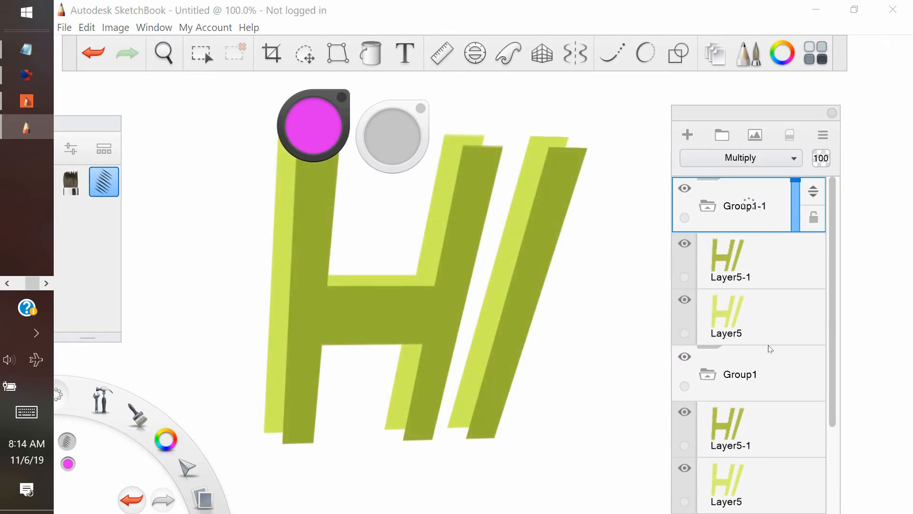
{"action": "left_click", "coordinate": [748, 371]}
{"action": "left_click", "coordinate": [748, 199]}
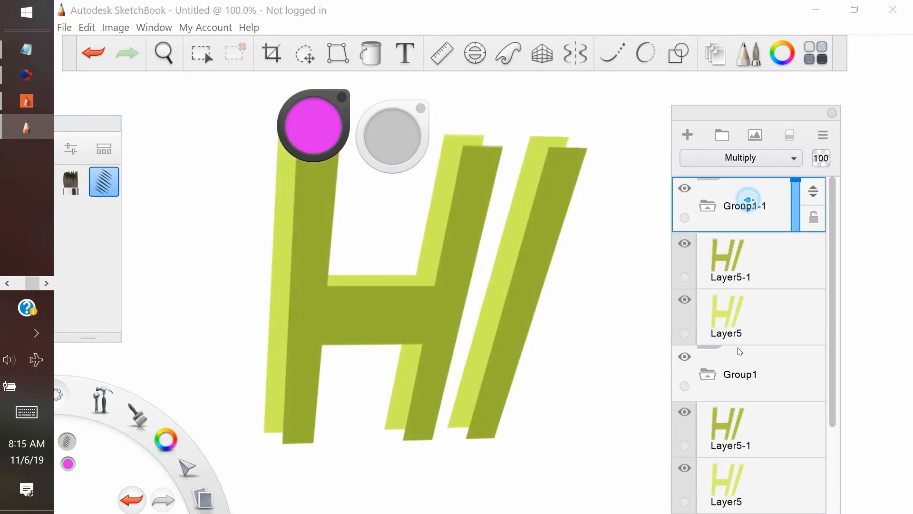
Try the Darken and Saturation blend modes on the original Group1 beneath the copy, and set it to Glow.
{"action": "left_click", "coordinate": [735, 369]}
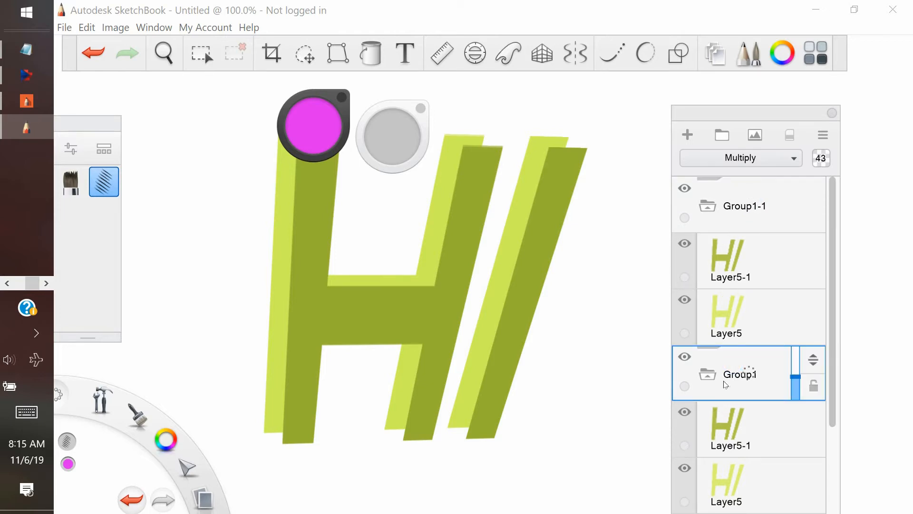
{"action": "left_click", "coordinate": [723, 315]}
{"action": "left_click", "coordinate": [724, 374]}
{"action": "left_click", "coordinate": [756, 158]}
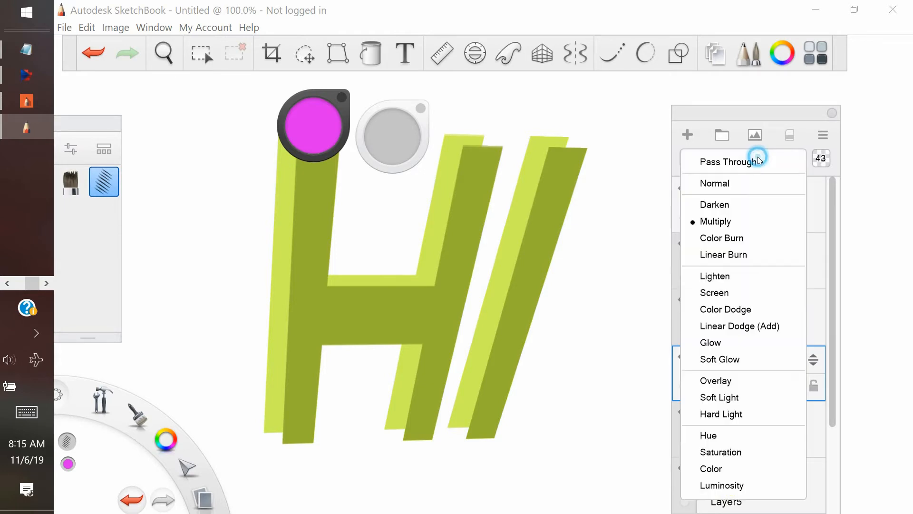
{"action": "left_click", "coordinate": [735, 209]}
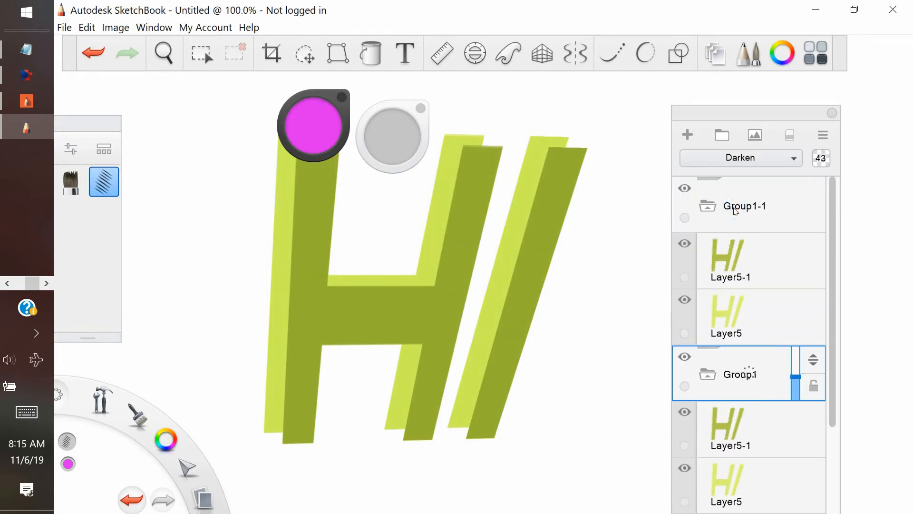
{"action": "left_click", "coordinate": [756, 158]}
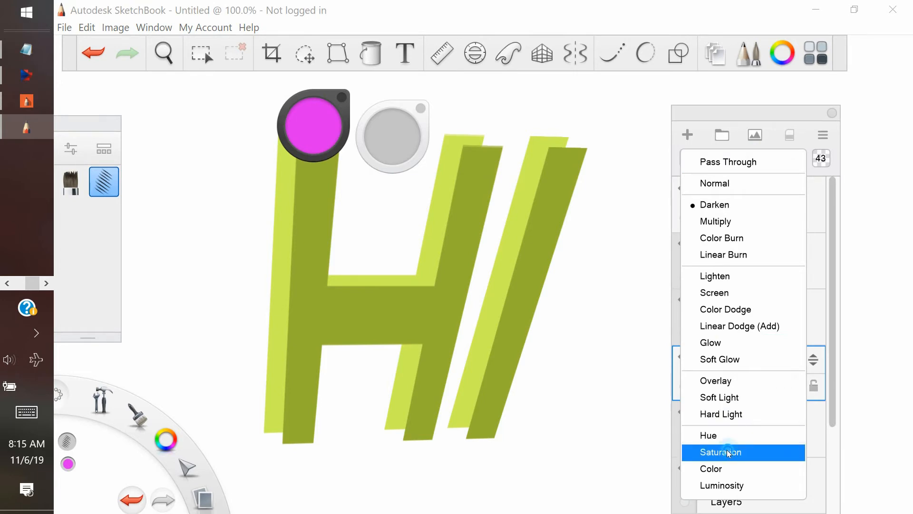
{"action": "left_click", "coordinate": [728, 452]}
{"action": "left_click", "coordinate": [742, 160]}
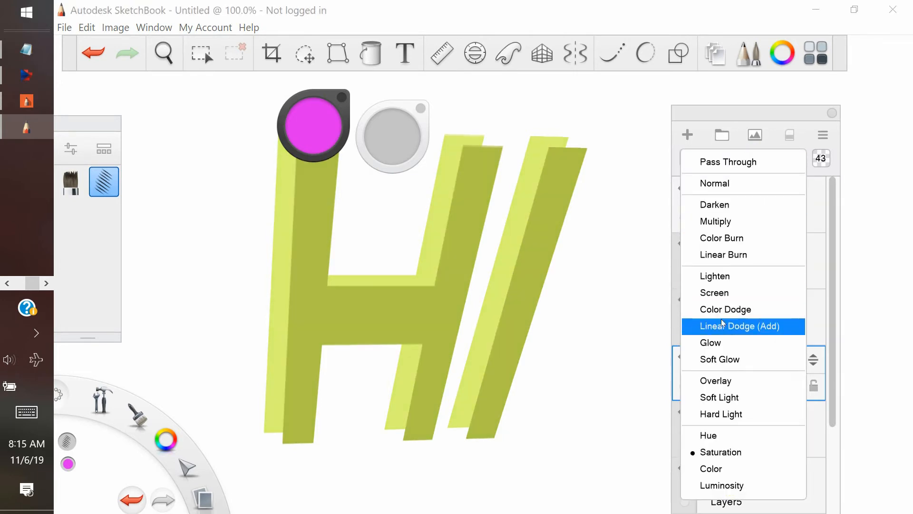
{"action": "left_click", "coordinate": [709, 344]}
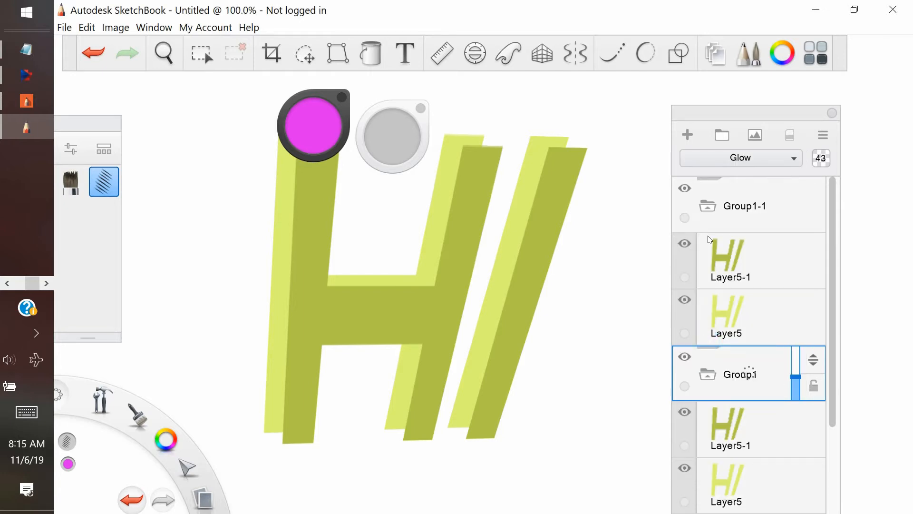